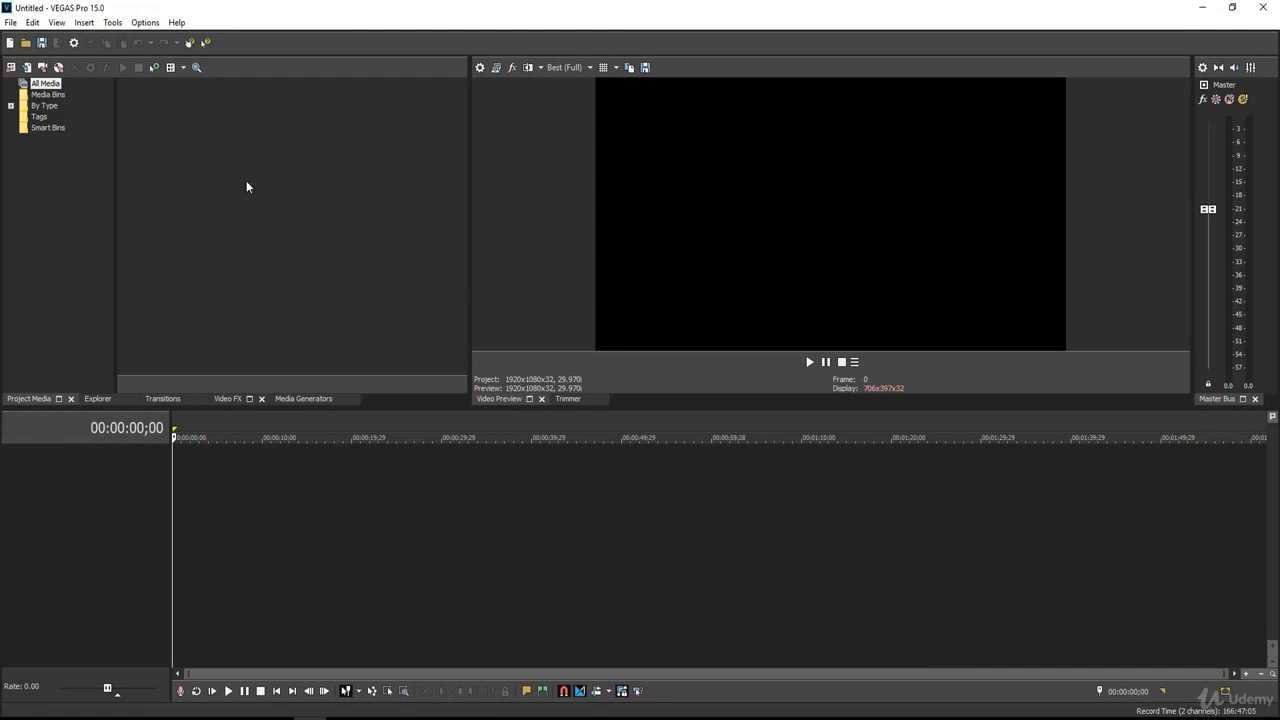
Start a new project using the HD 1080-60i (1920x1080, 29.970 fps) template
left_click(11, 22)
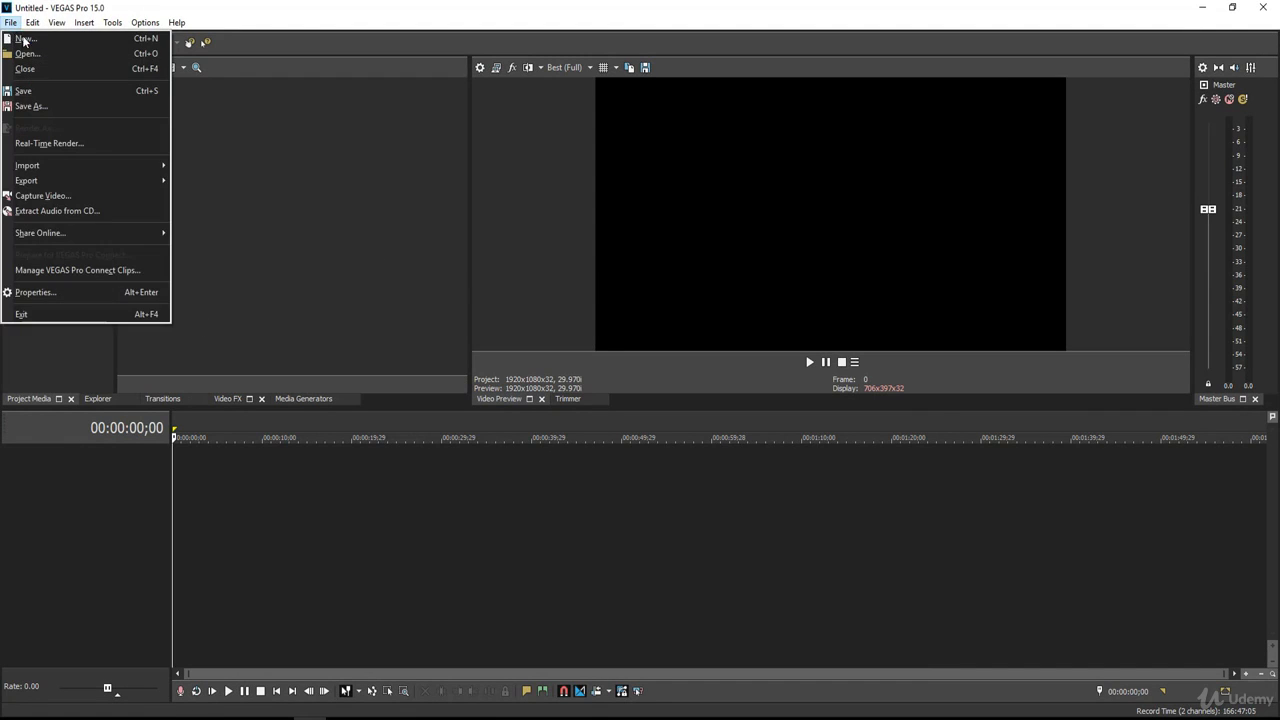
left_click(23, 40)
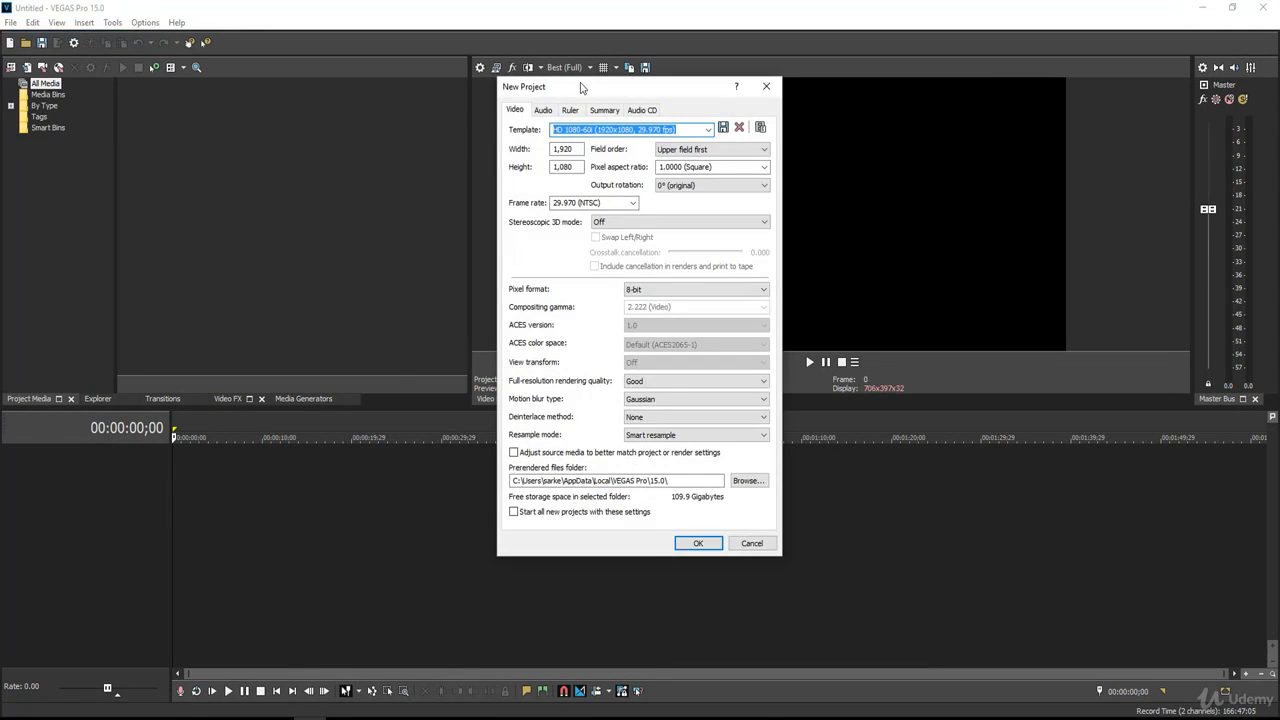
left_click_drag(583, 88, 481, 92)
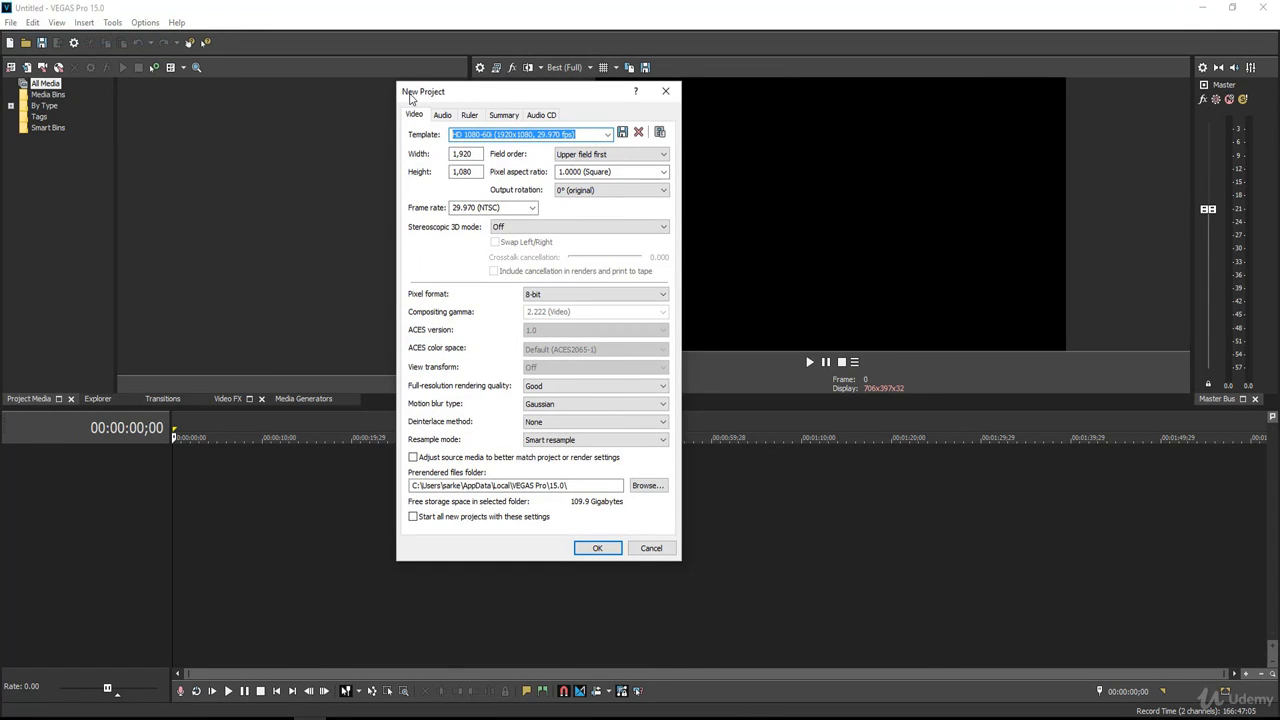
left_click(608, 136)
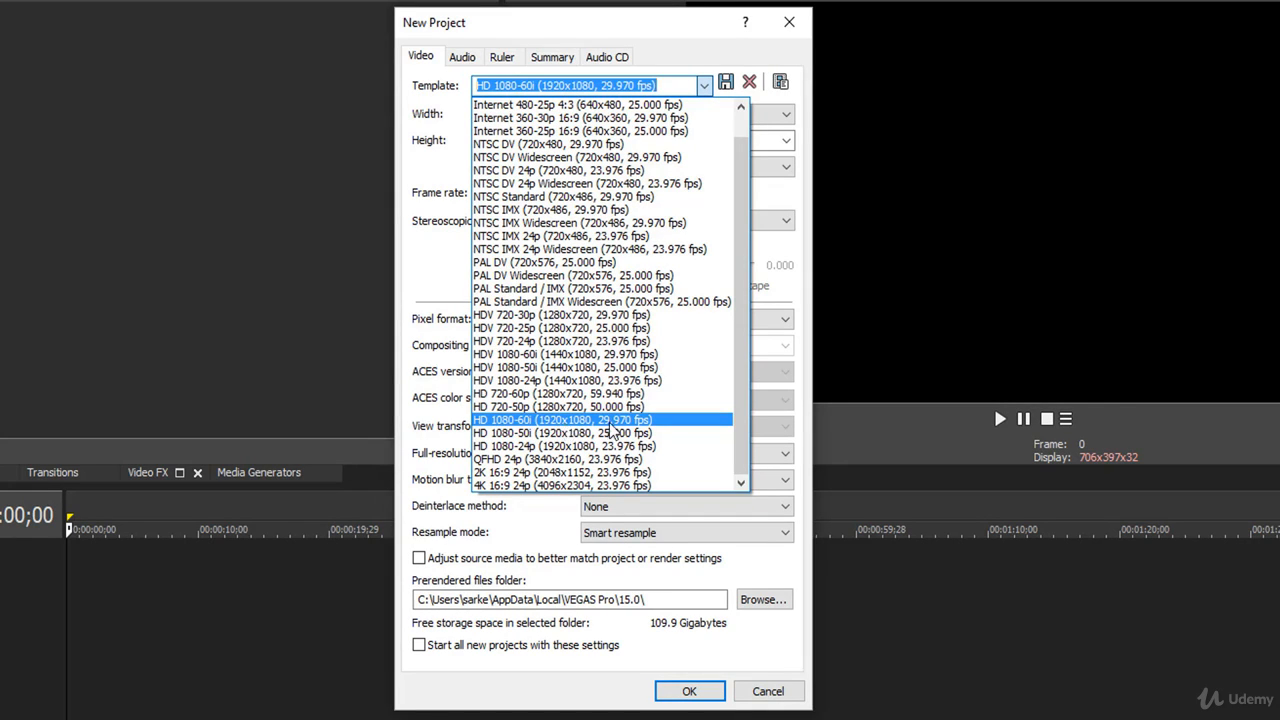
left_click(637, 428)
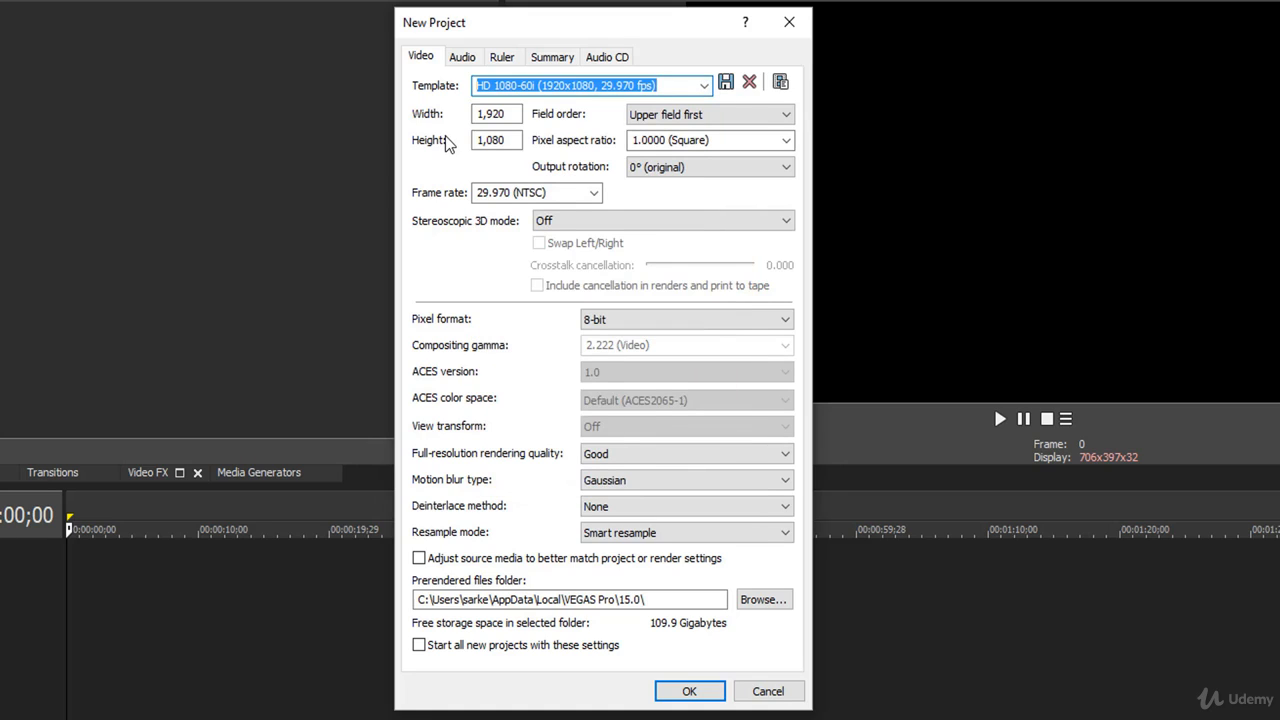
Review the new project's frame size and frame rate, and choose 8-bit as the pixel format
left_click_drag(513, 115, 463, 141)
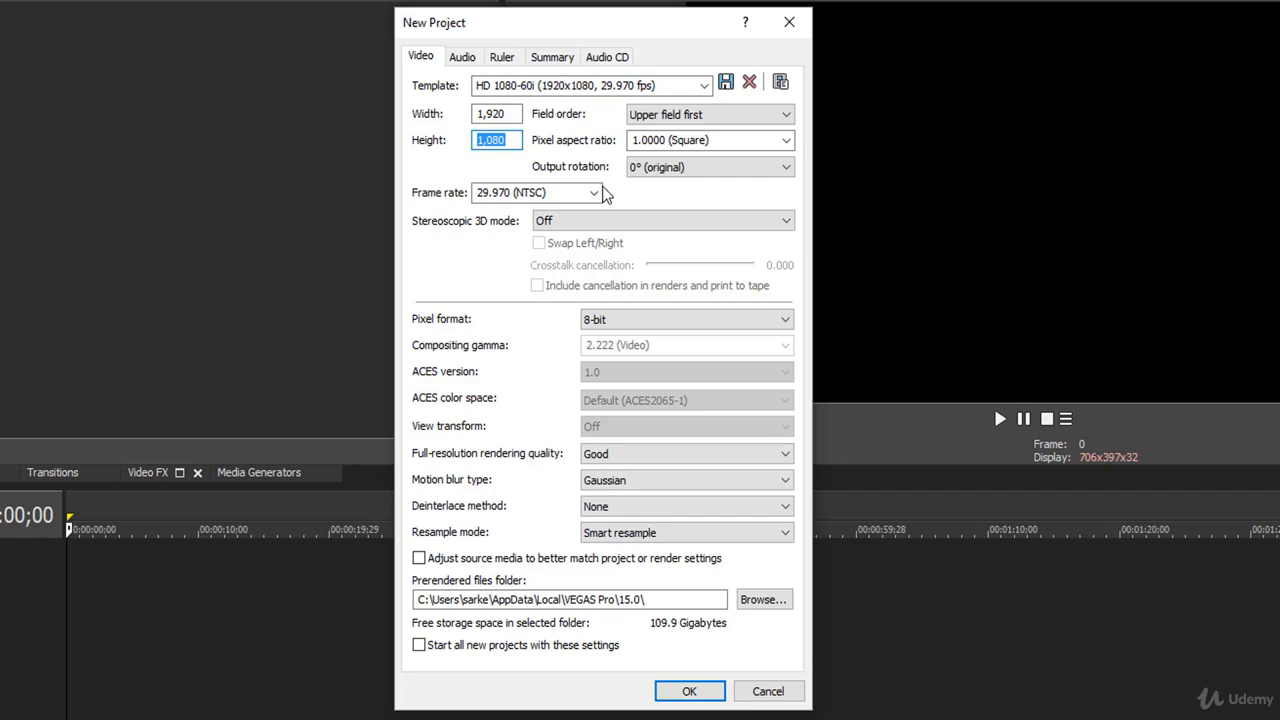
left_click_drag(590, 193, 476, 193)
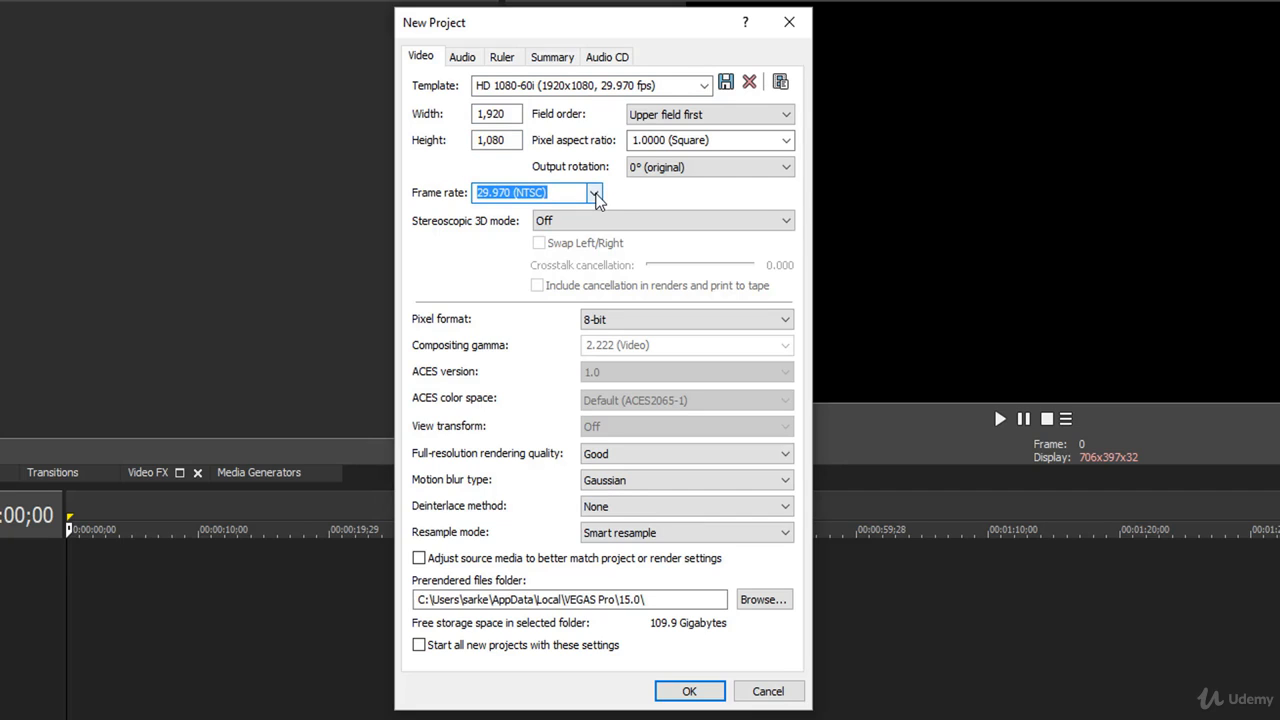
left_click(594, 193)
left_click(612, 320)
left_click(612, 320)
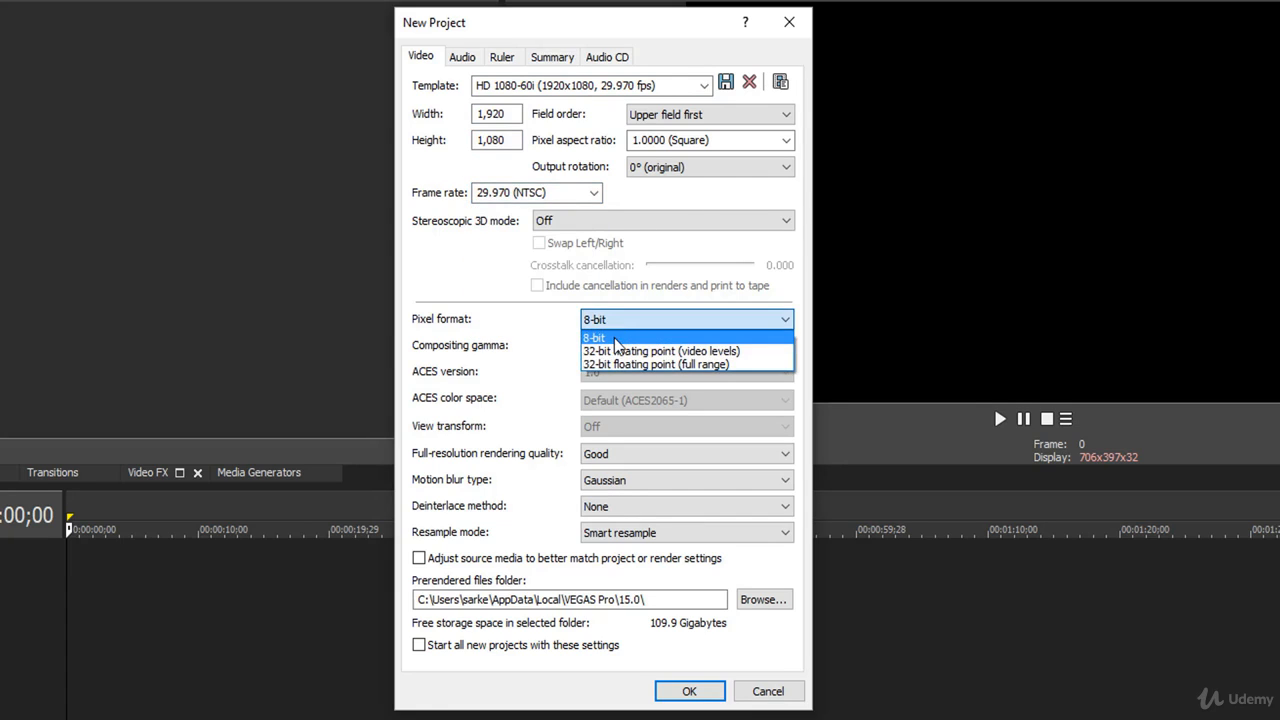
left_click(613, 339)
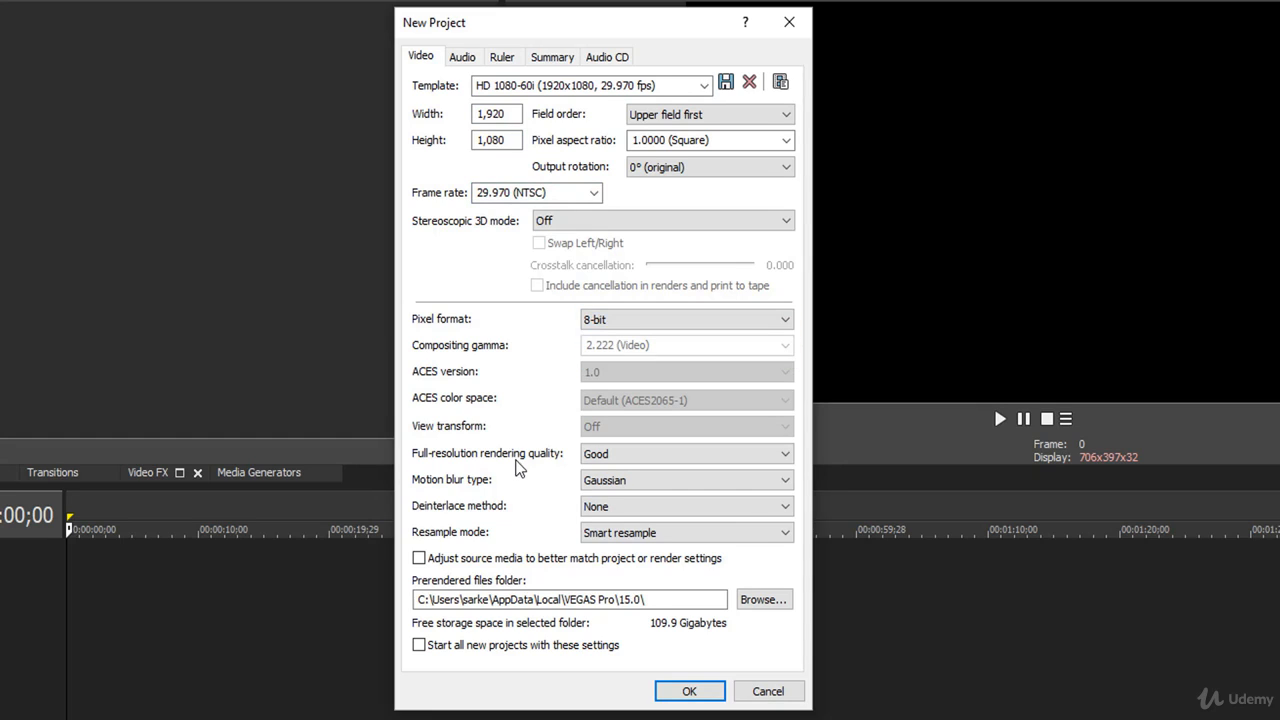
Set the full-resolution rendering quality to Best, check the prerendered files folder, and create the project
left_click(634, 462)
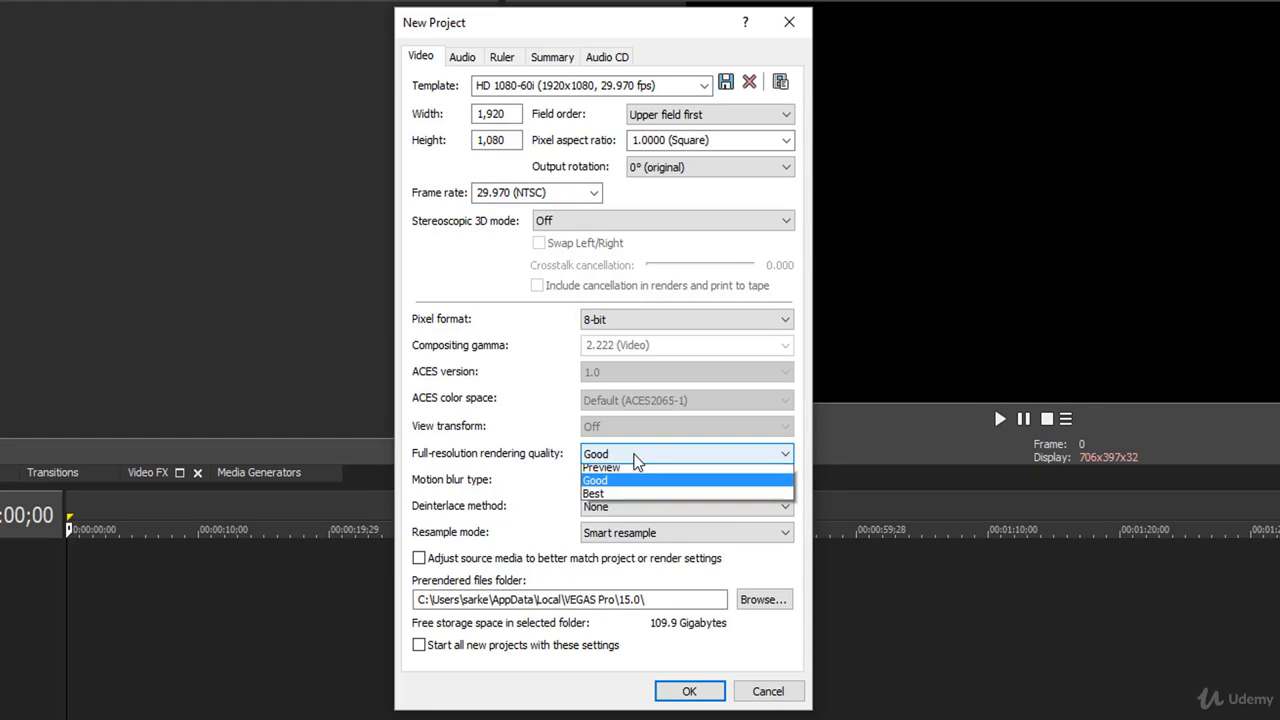
left_click(594, 512)
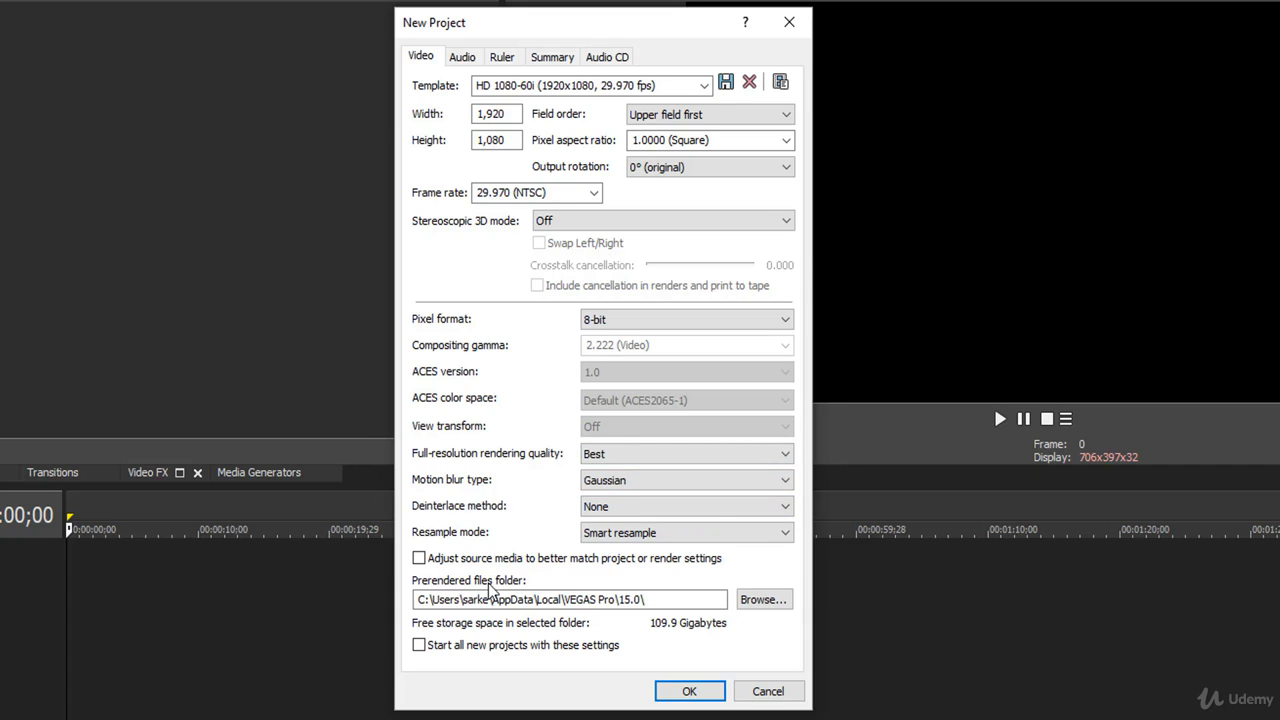
left_click_drag(695, 598, 400, 600)
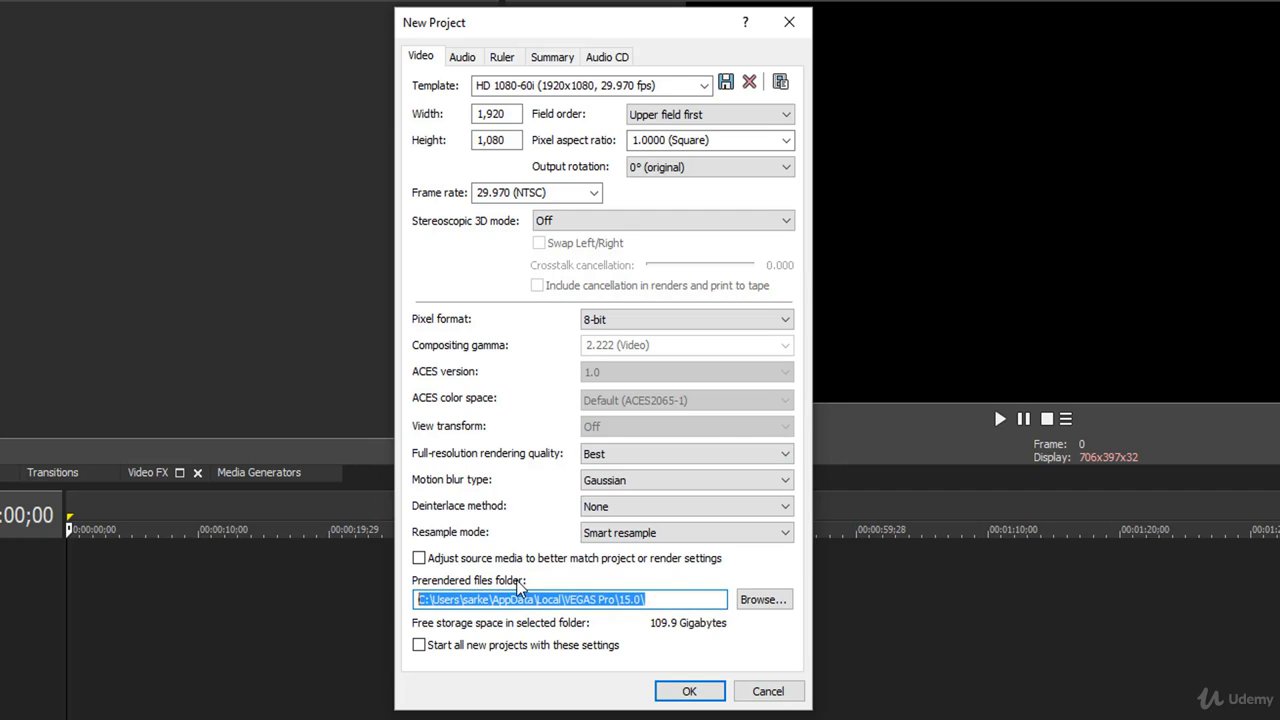
left_click(541, 562)
left_click(421, 556)
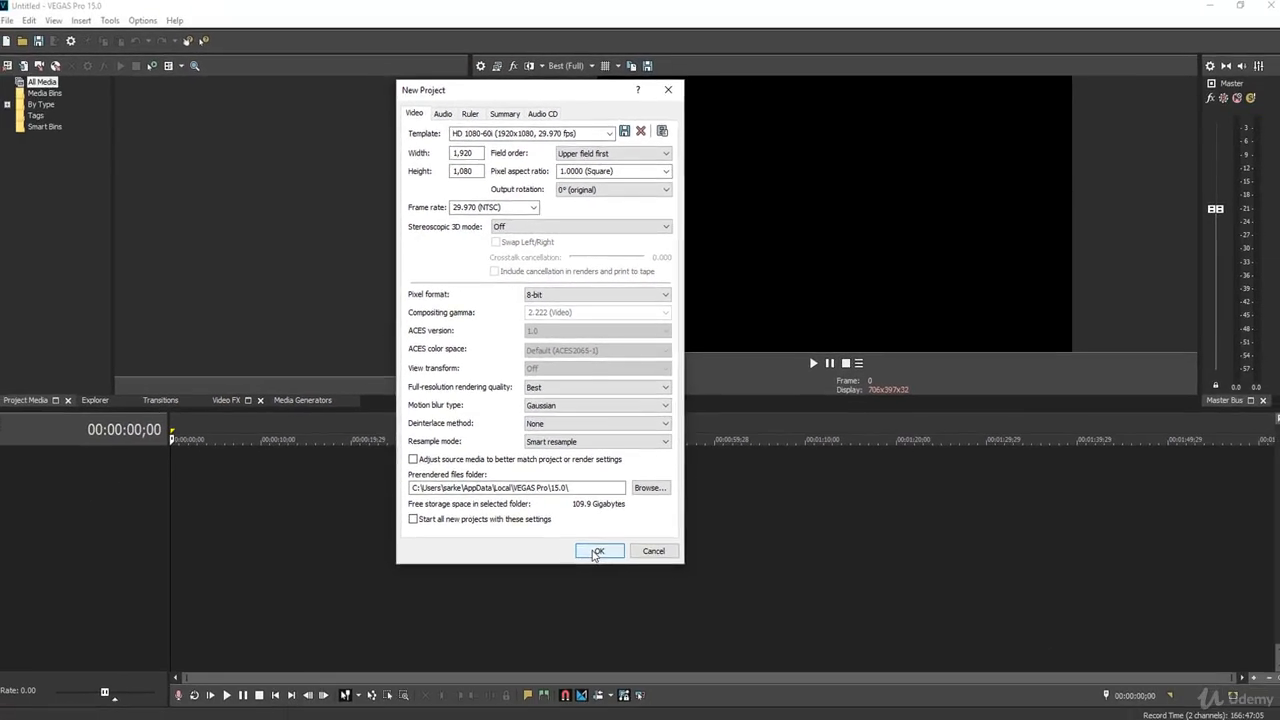
left_click(689, 691)
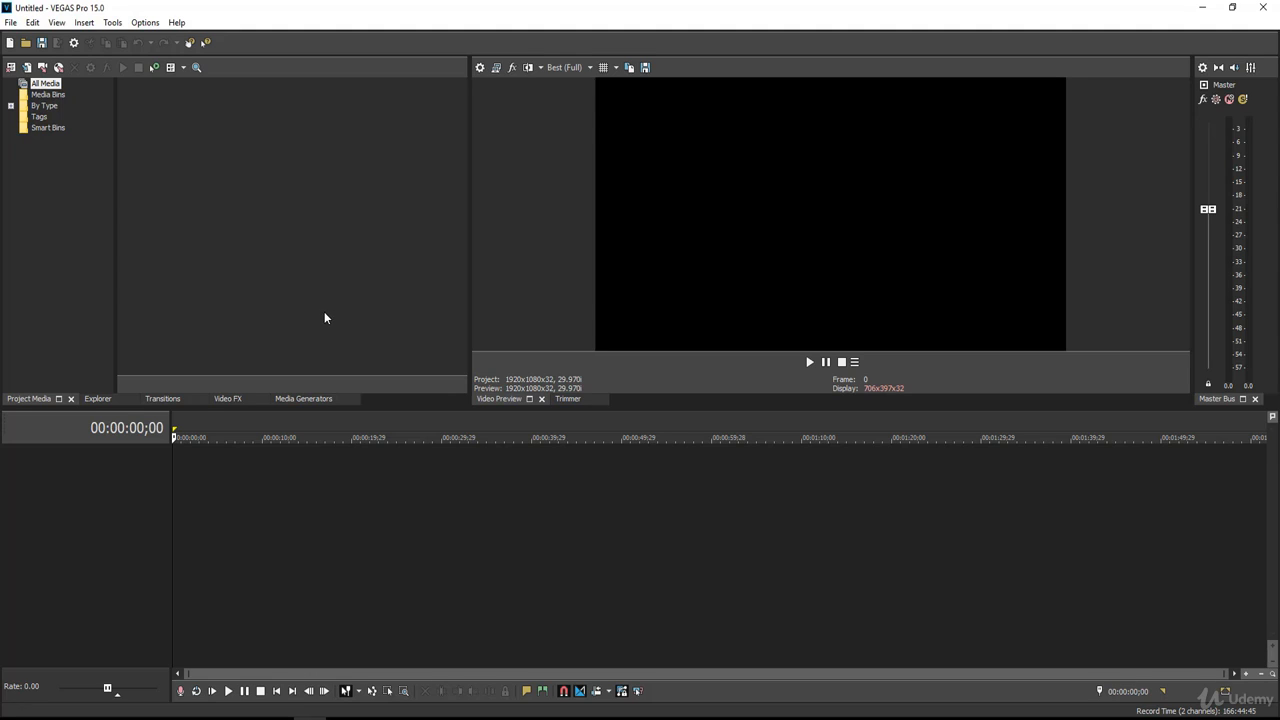
Import all the videos and images from the Sample Media Files folder on the Desktop into the project media
left_click(5, 25)
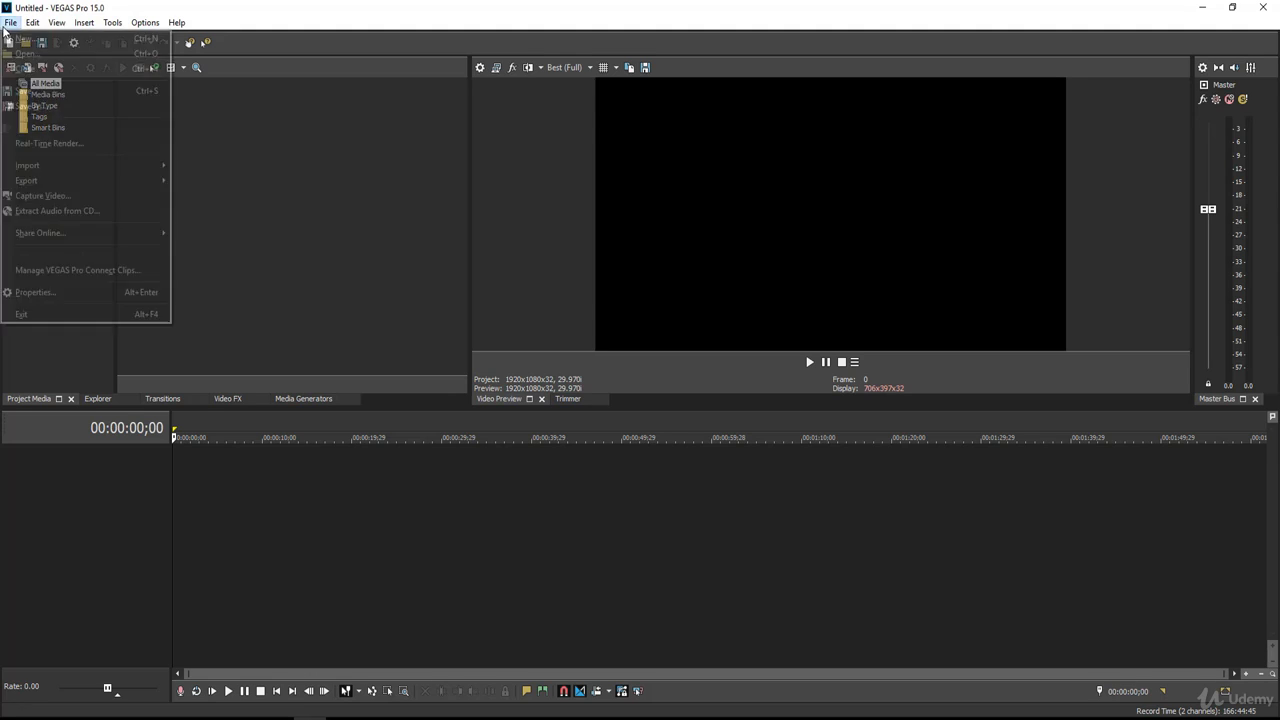
mouse_move(52, 169)
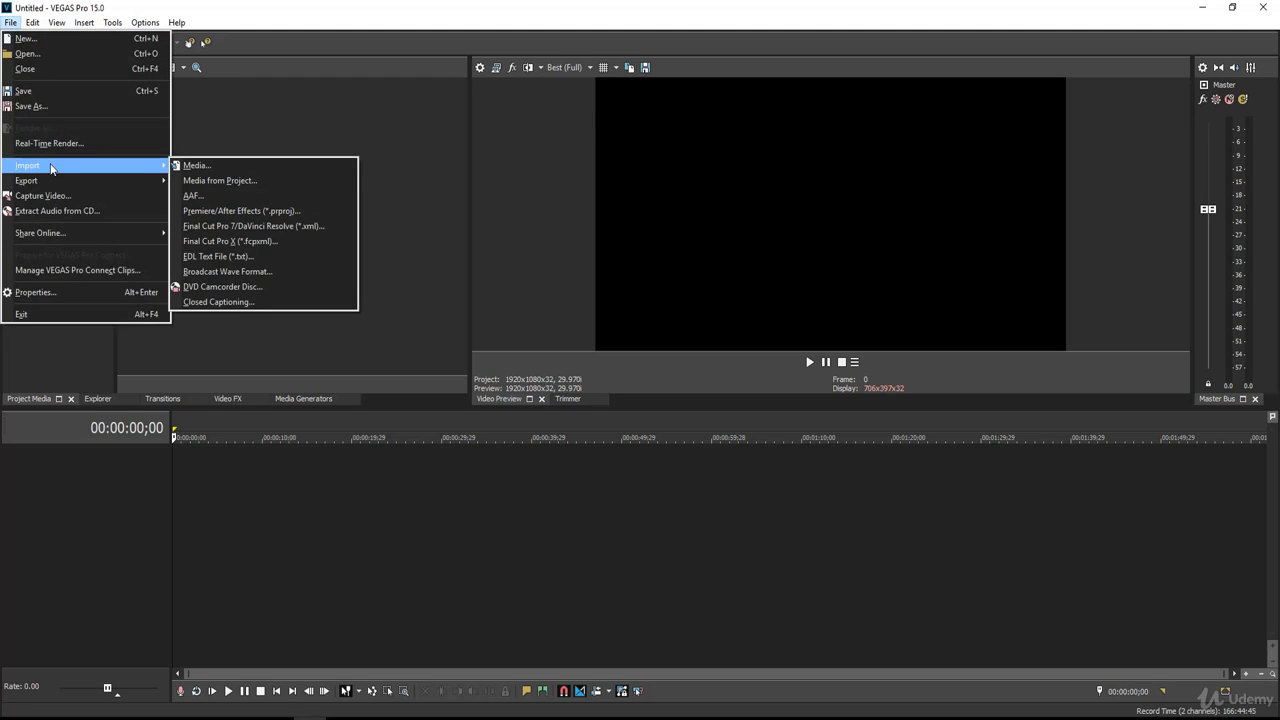
left_click(207, 169)
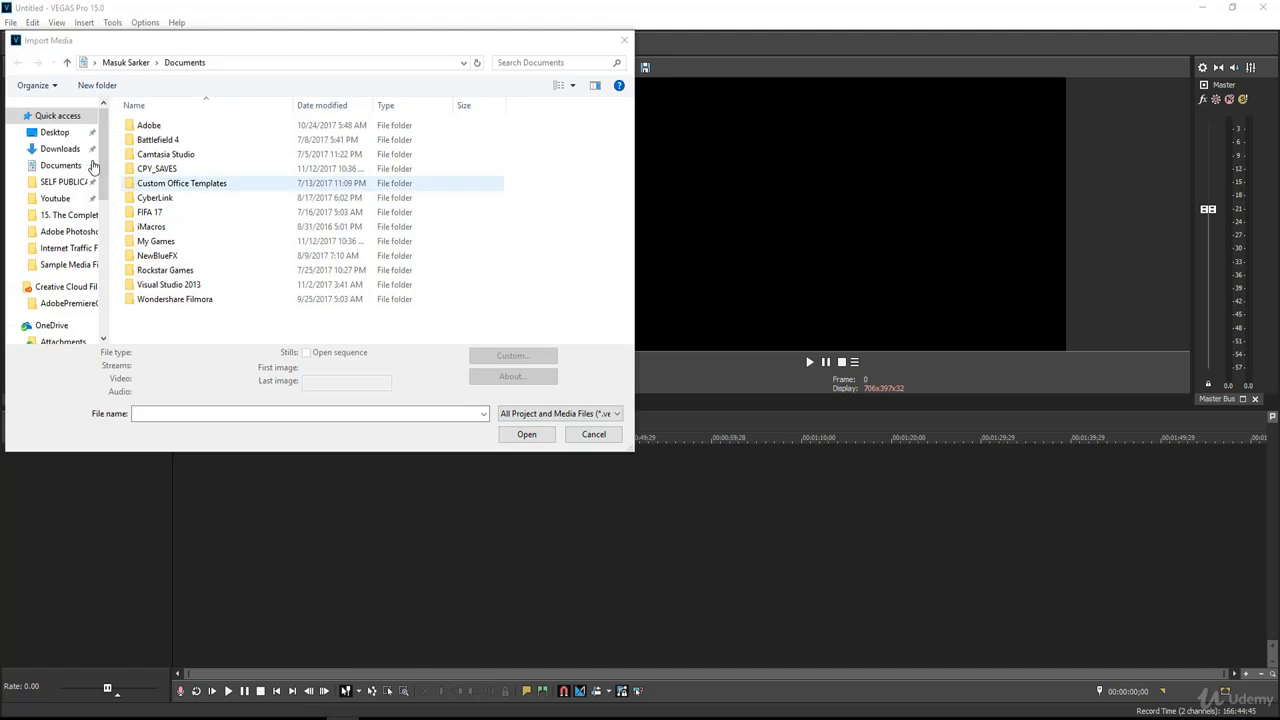
left_click(56, 133)
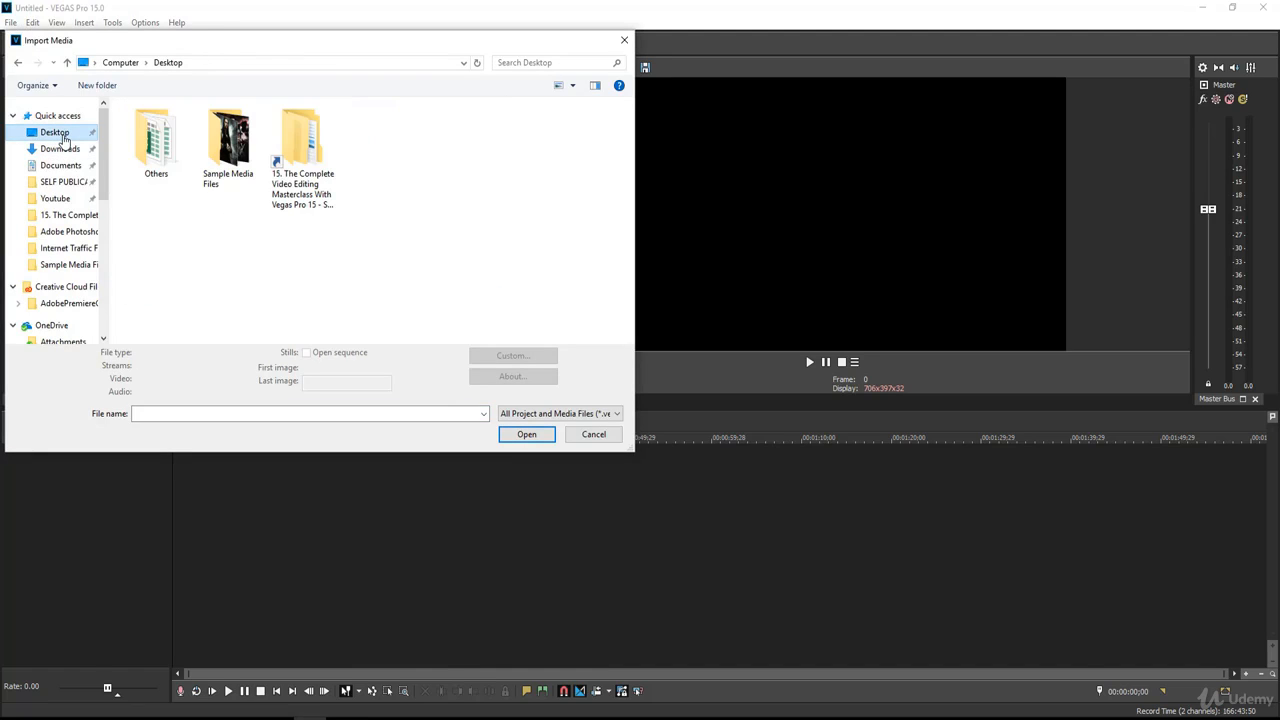
double_click(222, 145)
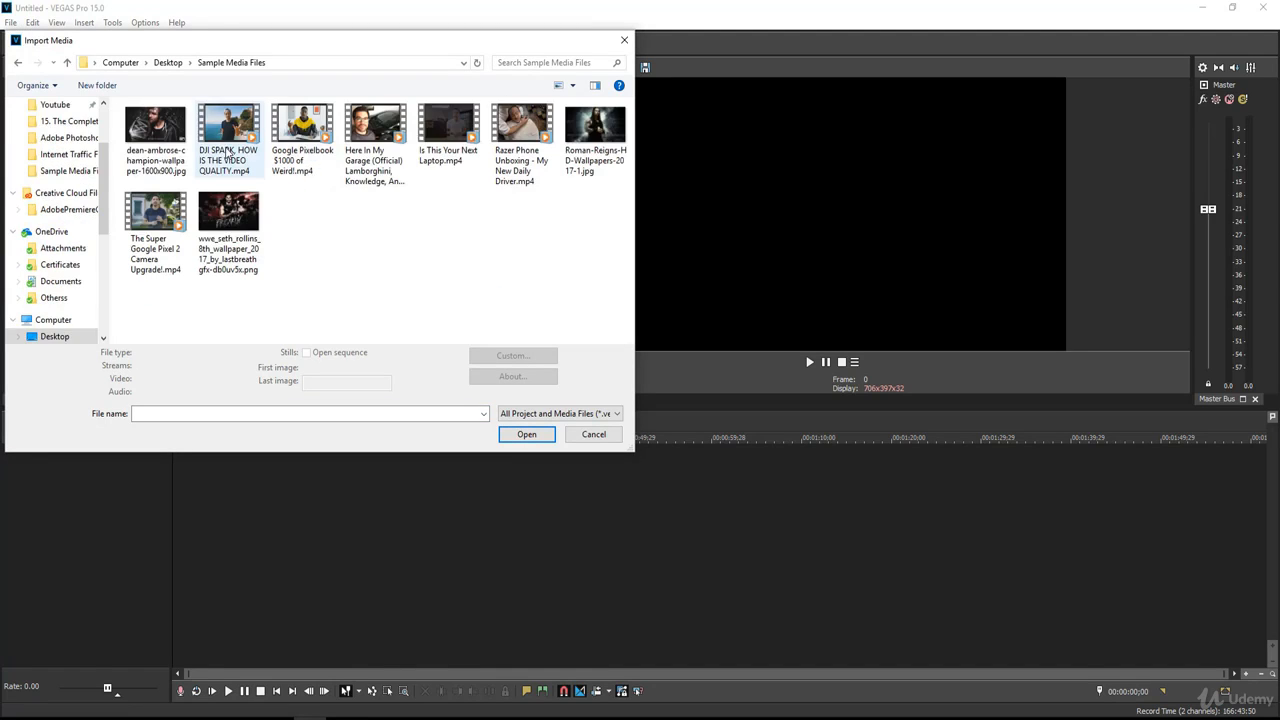
left_click_drag(588, 281, 168, 132)
left_click(432, 261)
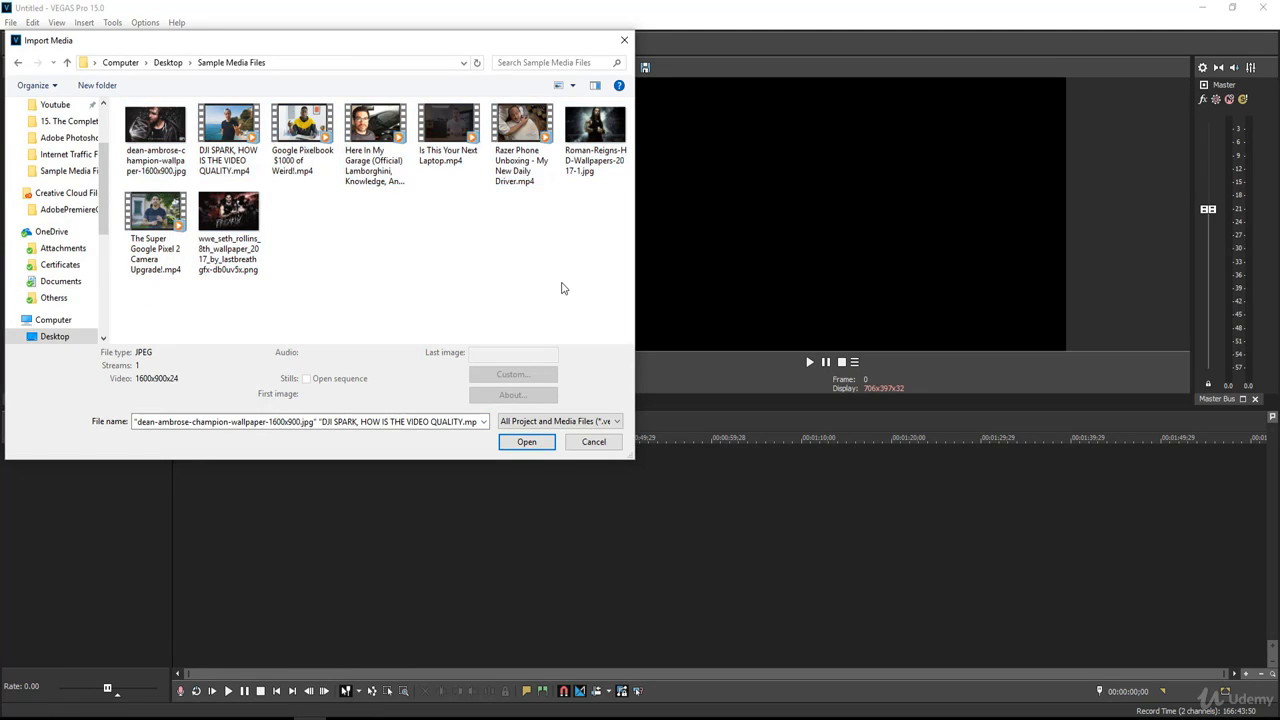
left_click_drag(611, 291, 160, 145)
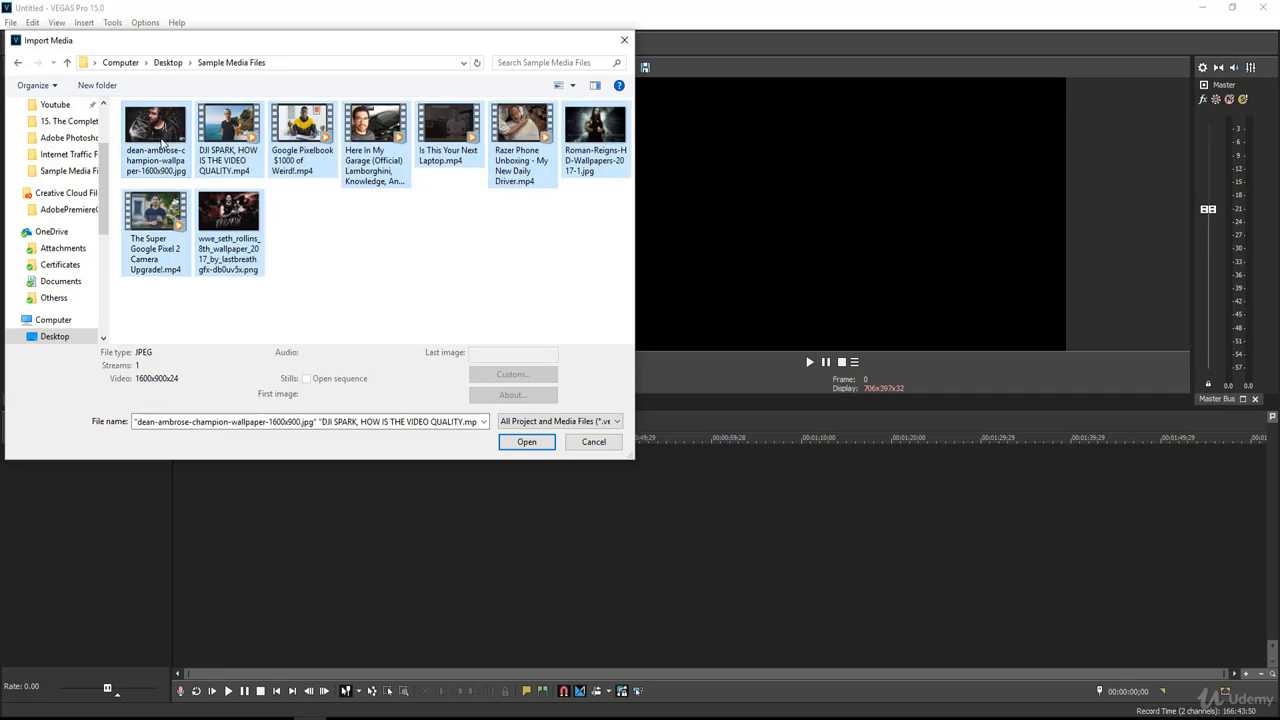
left_click(526, 442)
left_click(293, 262)
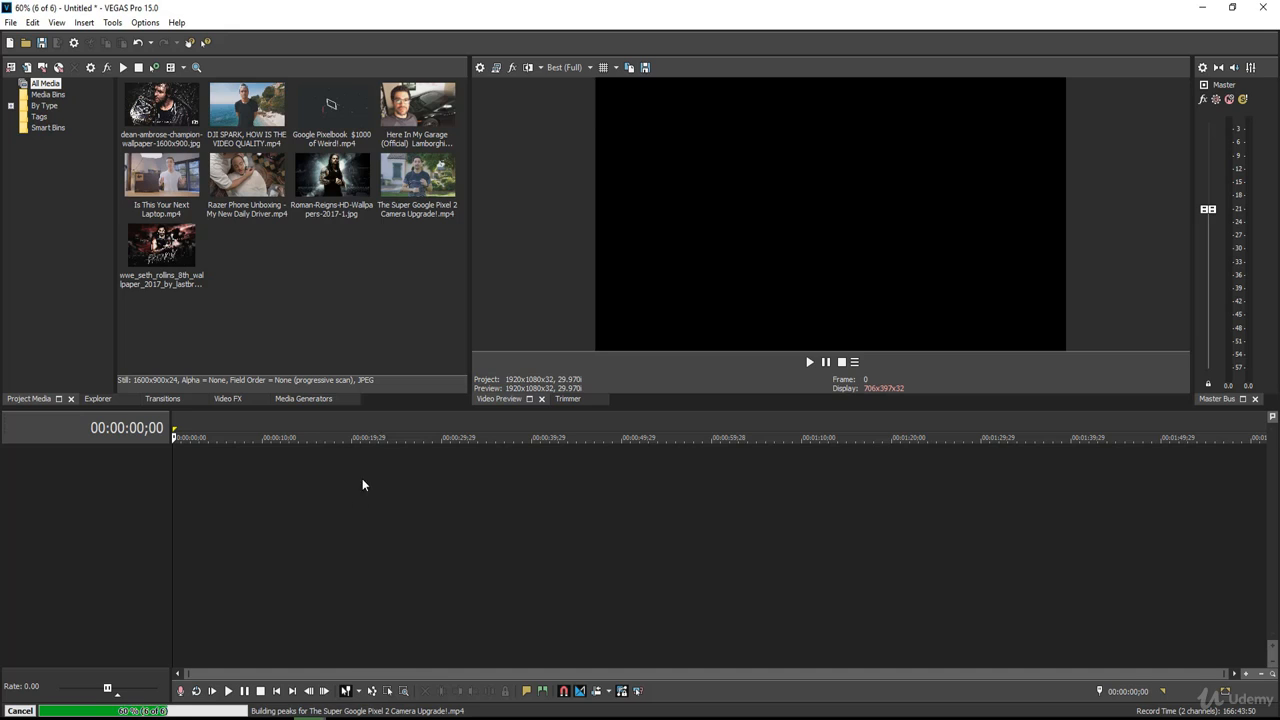
Place The Super Google Pixel 2 Camera Upgrade!.mp4 at the start of the timeline without matching the project video settings to it
left_click(404, 173)
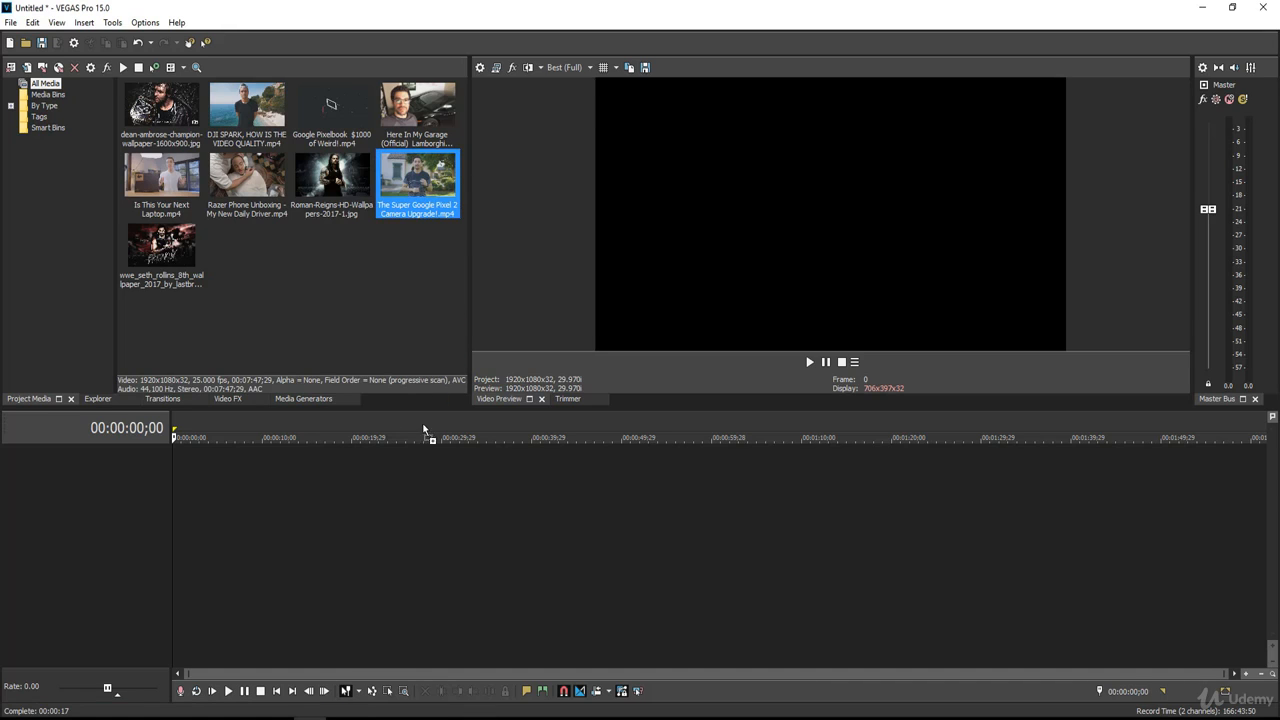
left_click_drag(423, 431, 176, 472)
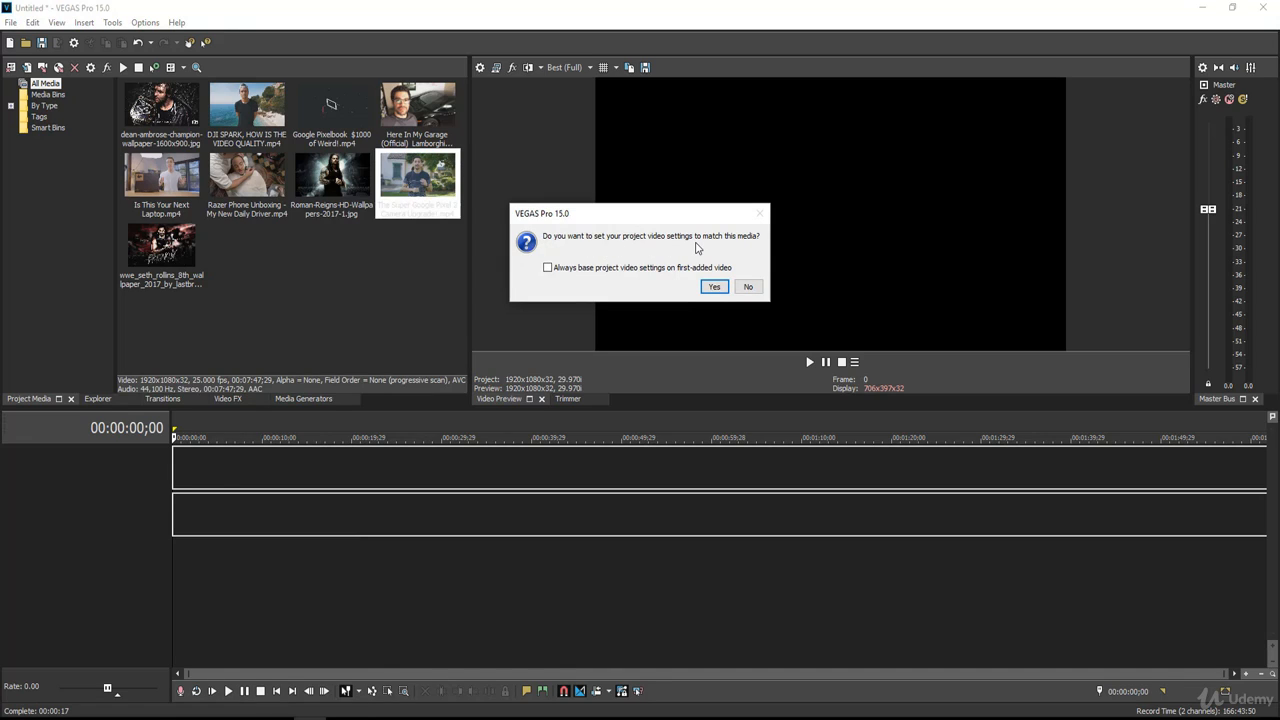
left_click(748, 288)
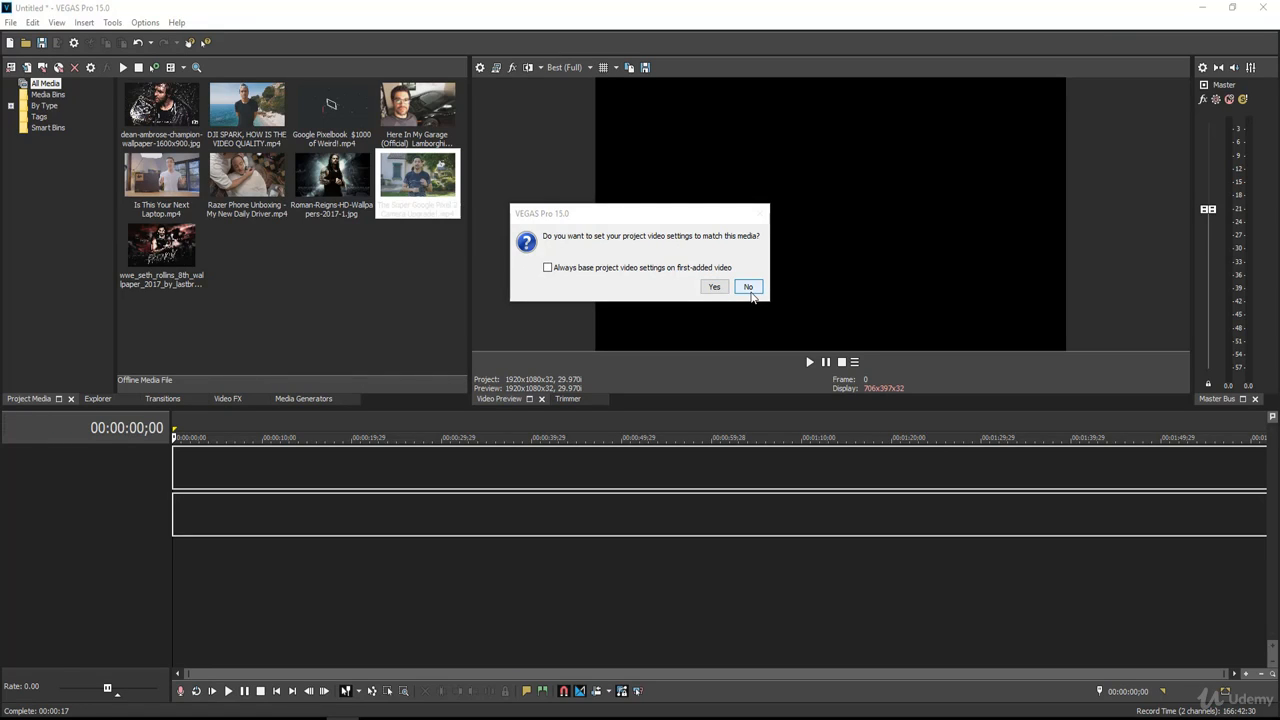
left_click(748, 288)
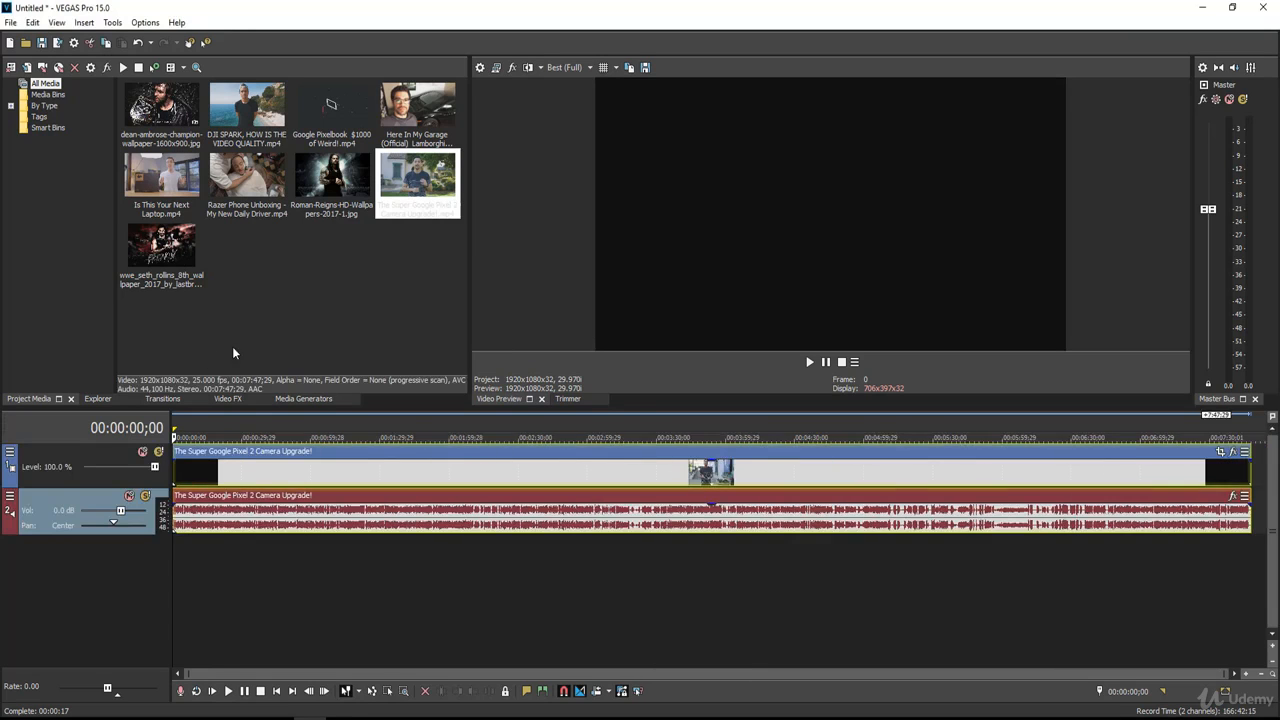
Play the timeline from about 00:01:26;05 to preview the clip, and stop playback
left_click_drag(414, 476, 371, 472)
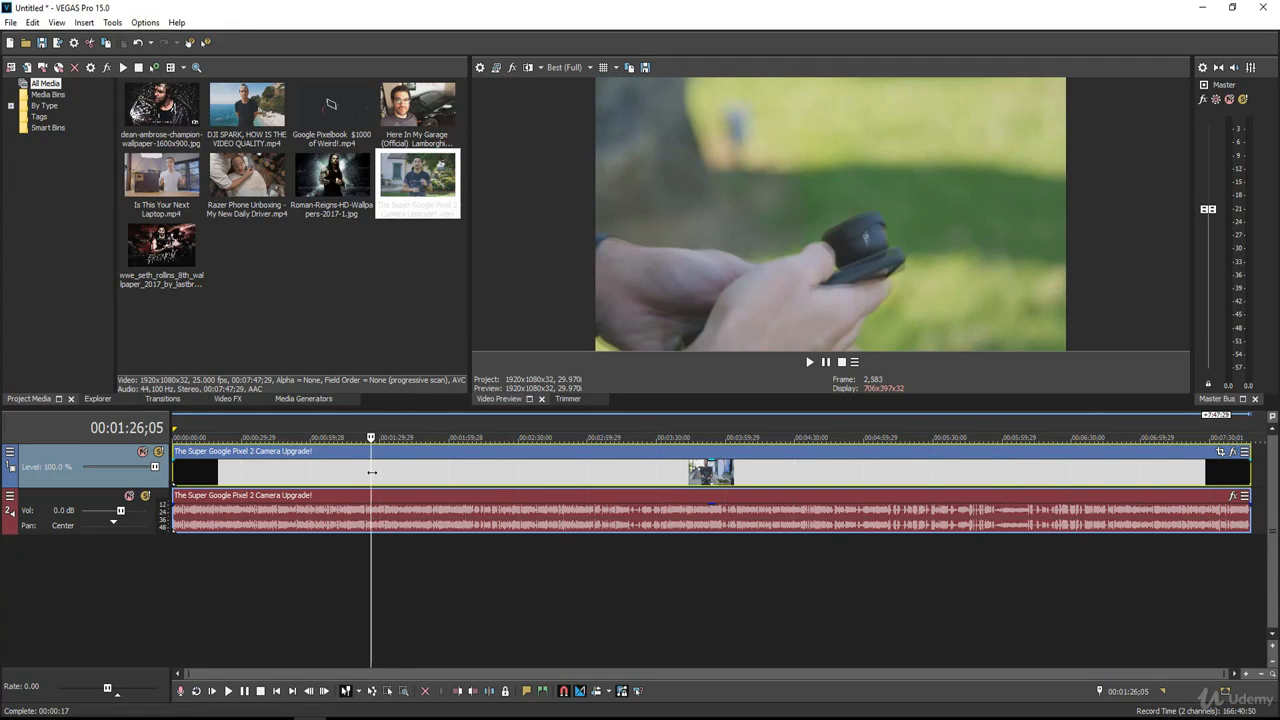
key("space")
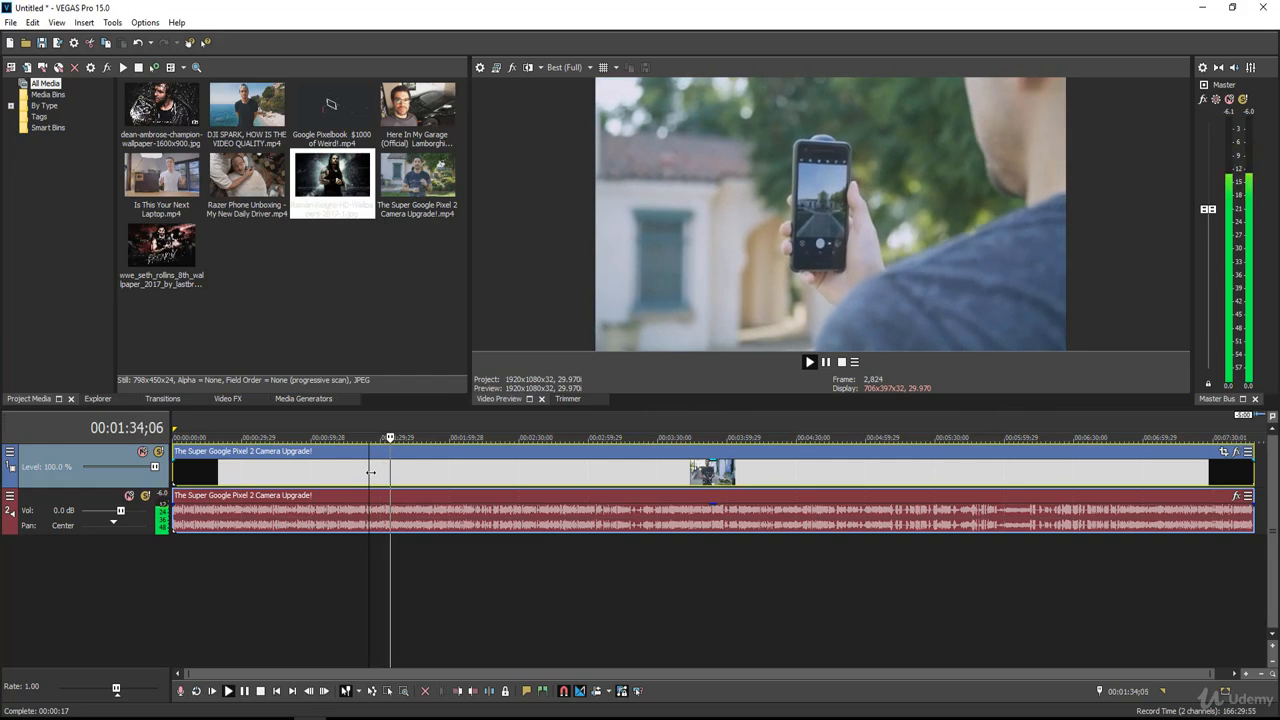
key("space")
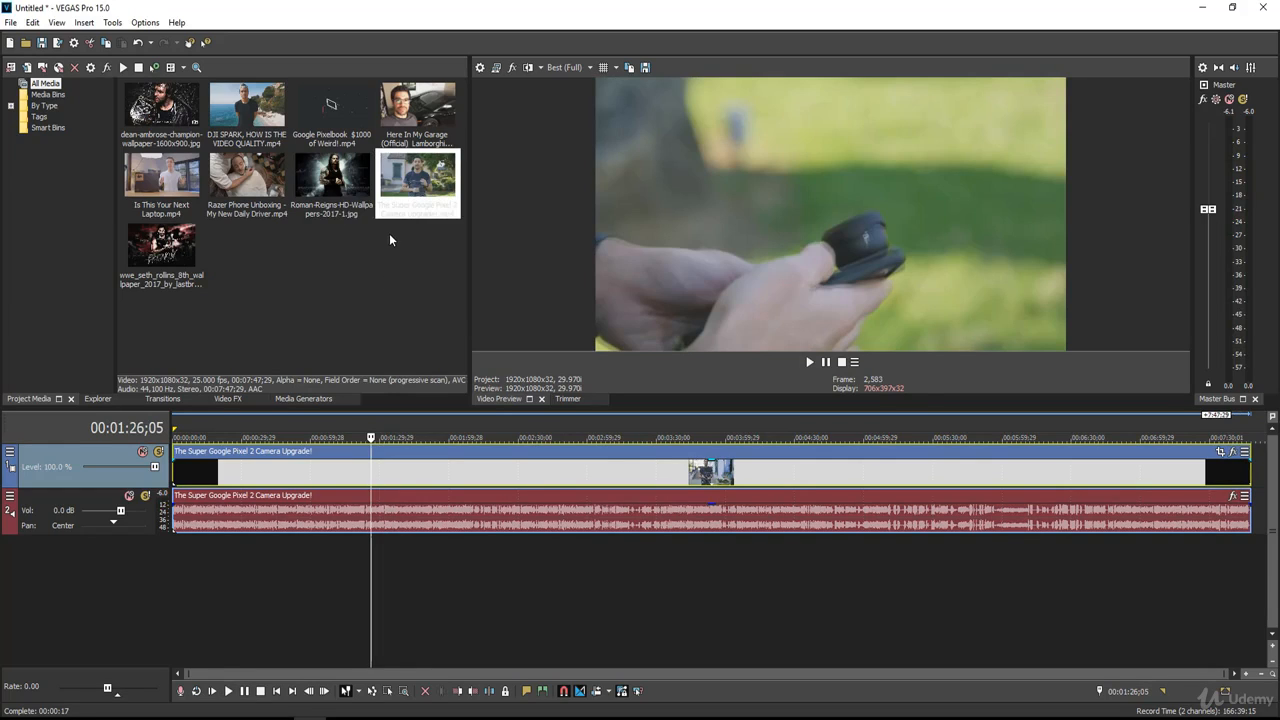
Select the clip's audio event and switch the selection to its video event, placing the playhead at about 00:01:11;05
left_click(317, 478)
left_click(345, 518)
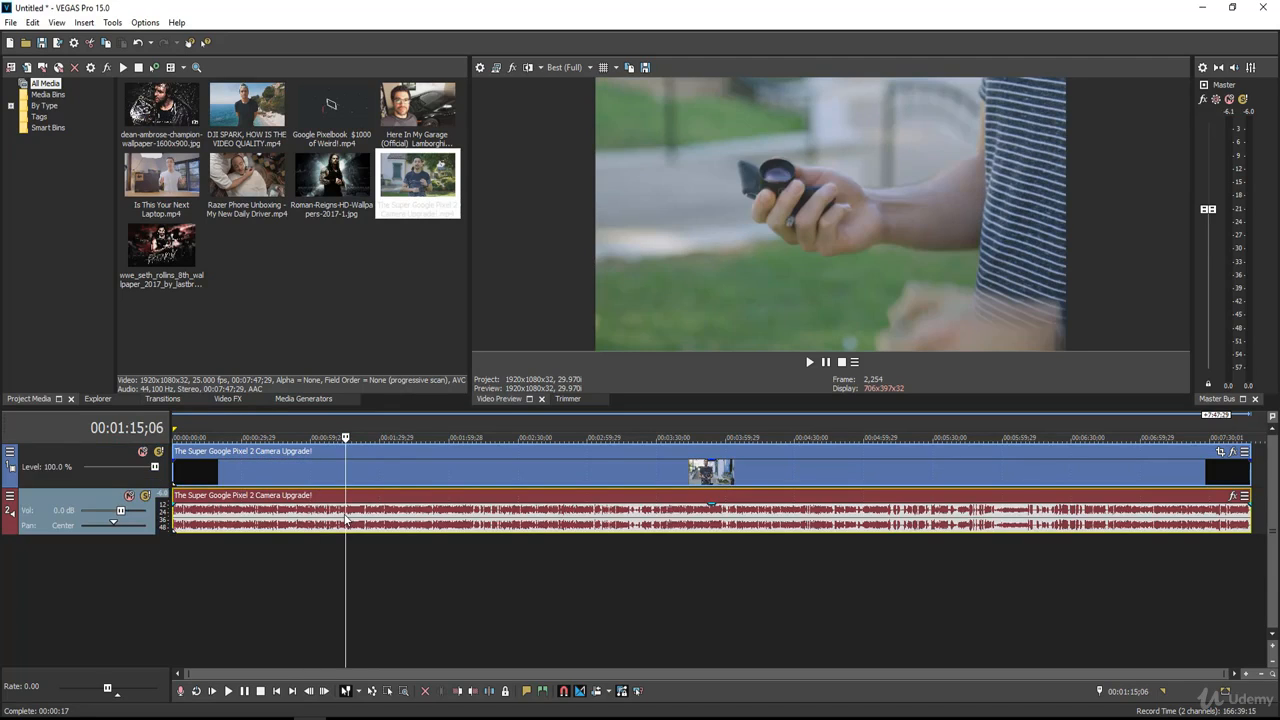
left_click(337, 477)
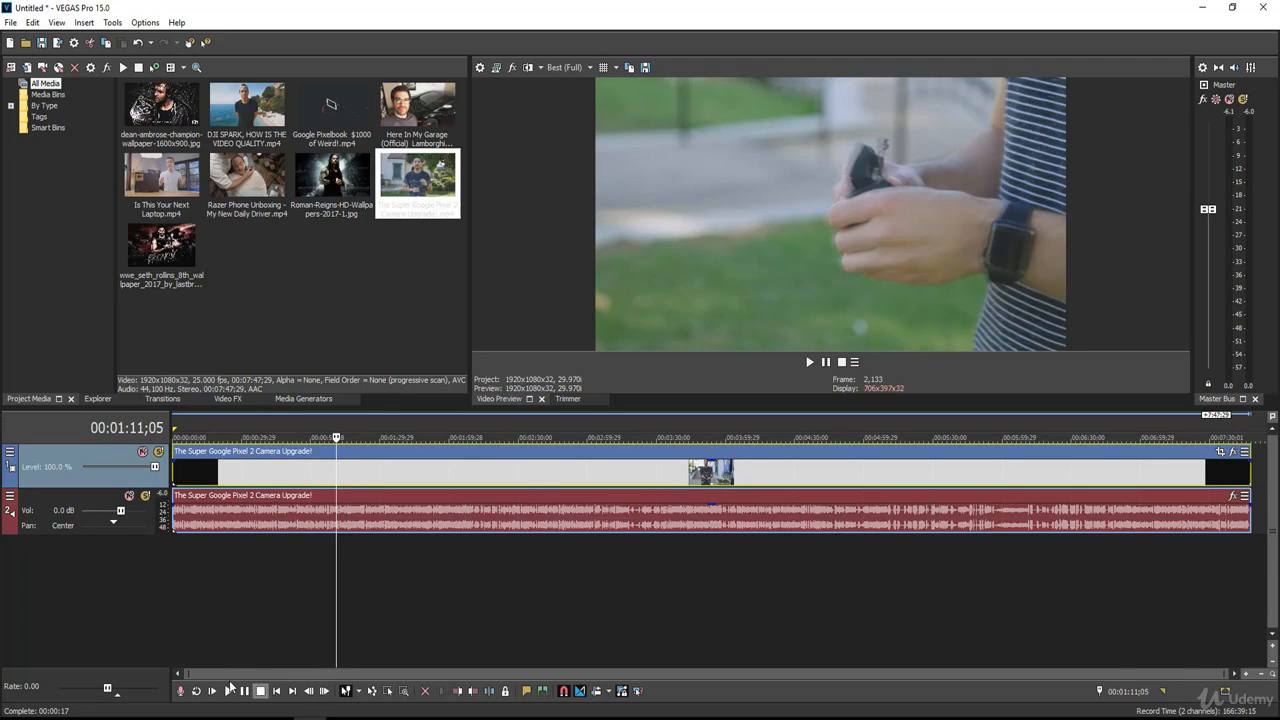
Add Roman-Reigns-HD-Wallpapers-2017-1.jpg to the video track directly after the end of the Pixel 2 clip
left_click_drag(230, 673, 538, 675)
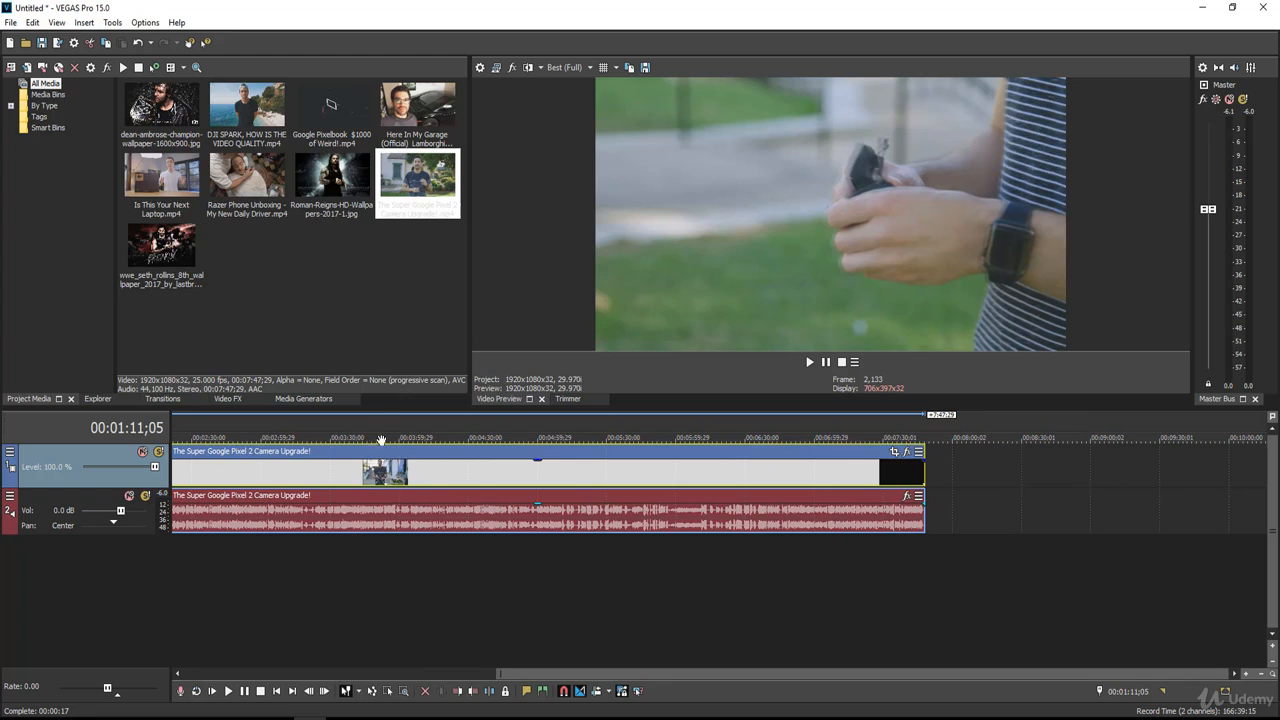
left_click(333, 190)
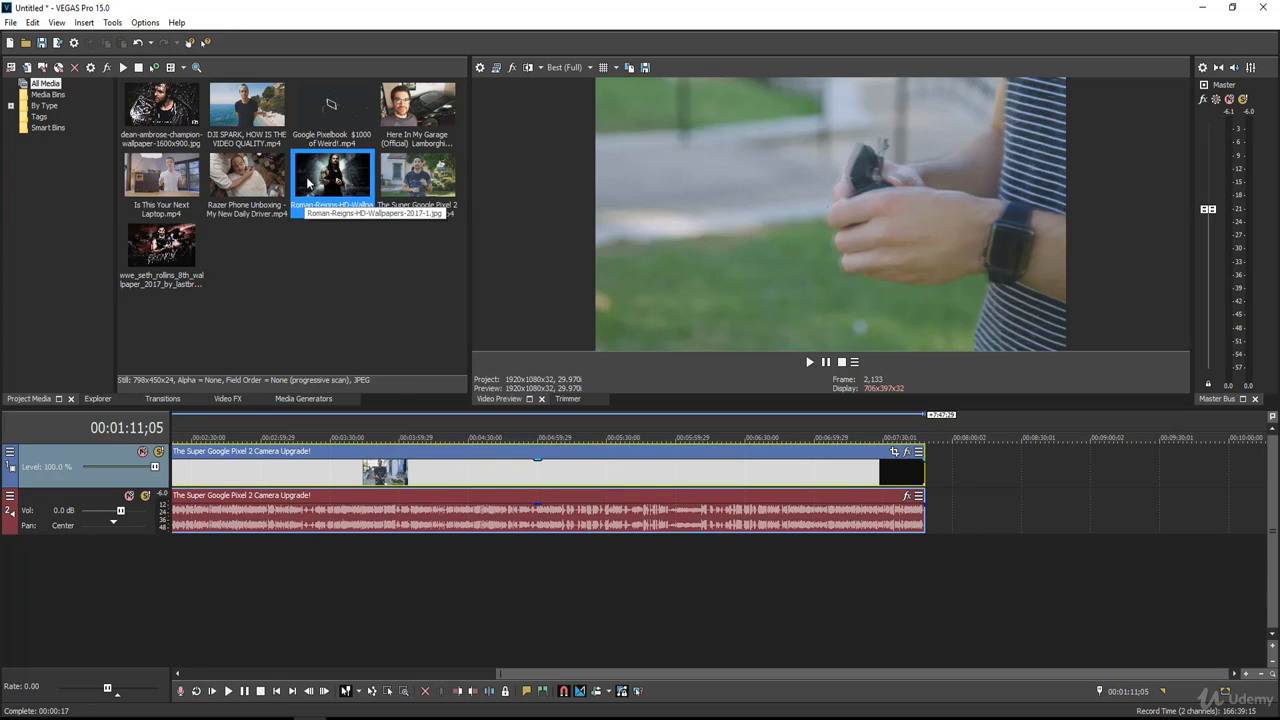
left_click_drag(309, 182, 311, 174)
left_click_drag(811, 392, 940, 488)
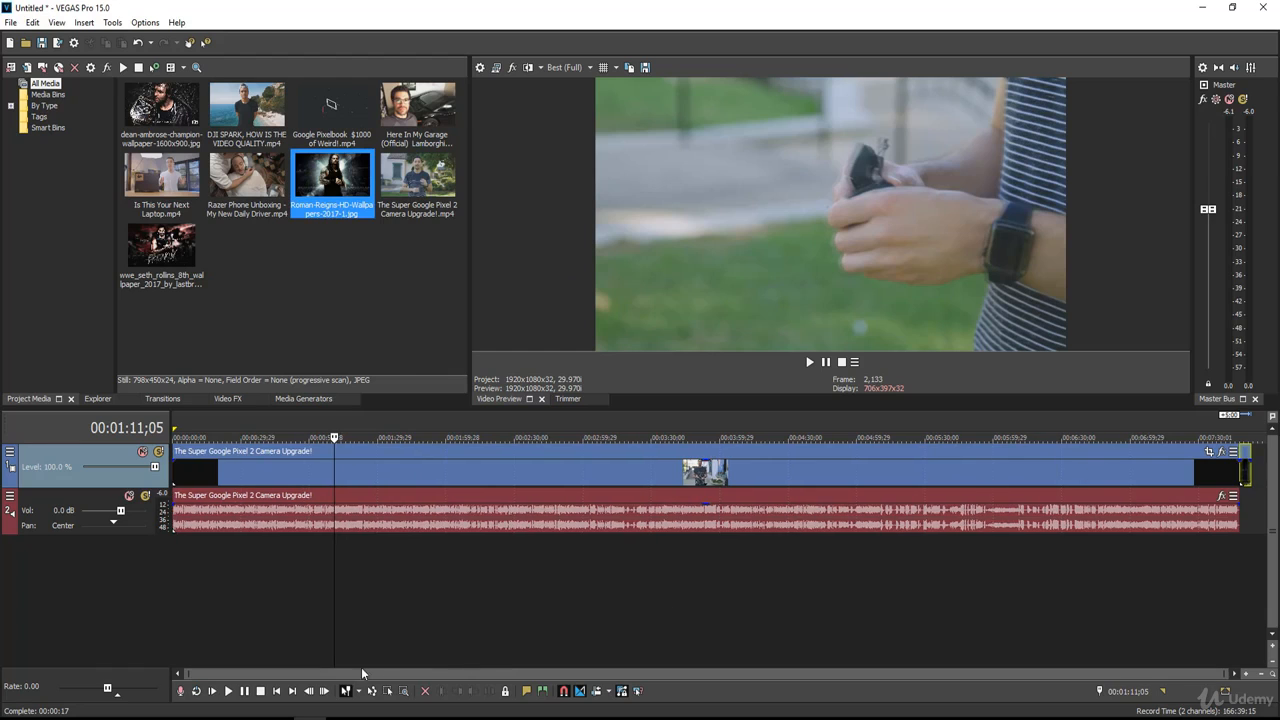
left_click_drag(363, 673, 843, 516)
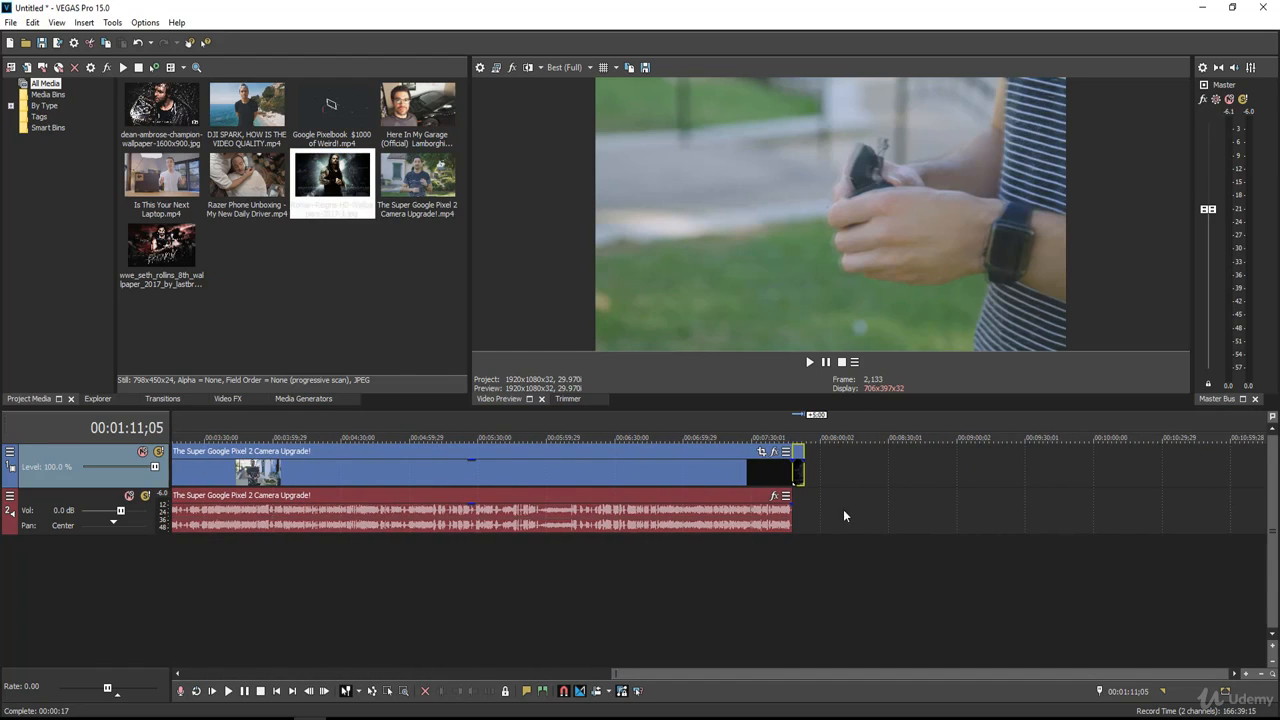
Preview the Roman Reigns image on the timeline at about 00:07:50;15, and move the playhead to its end at 00:07:53;00
left_click(810, 502)
left_click(798, 515)
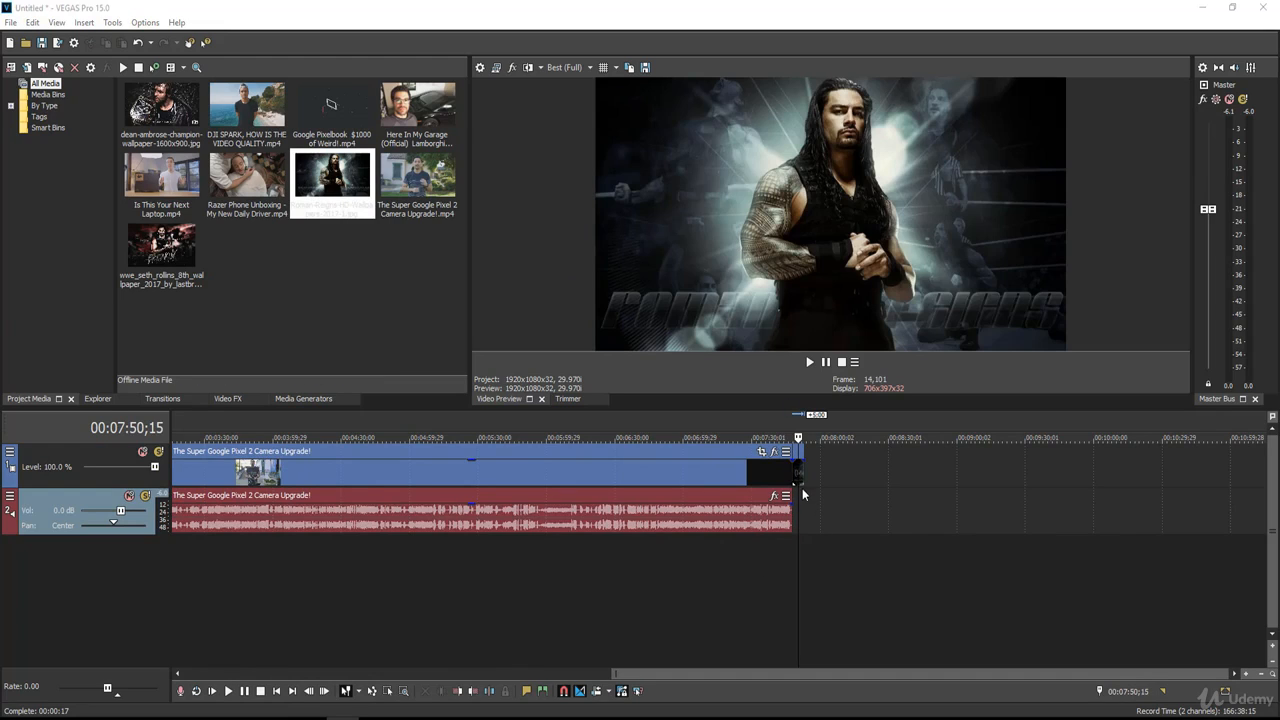
left_click(808, 497)
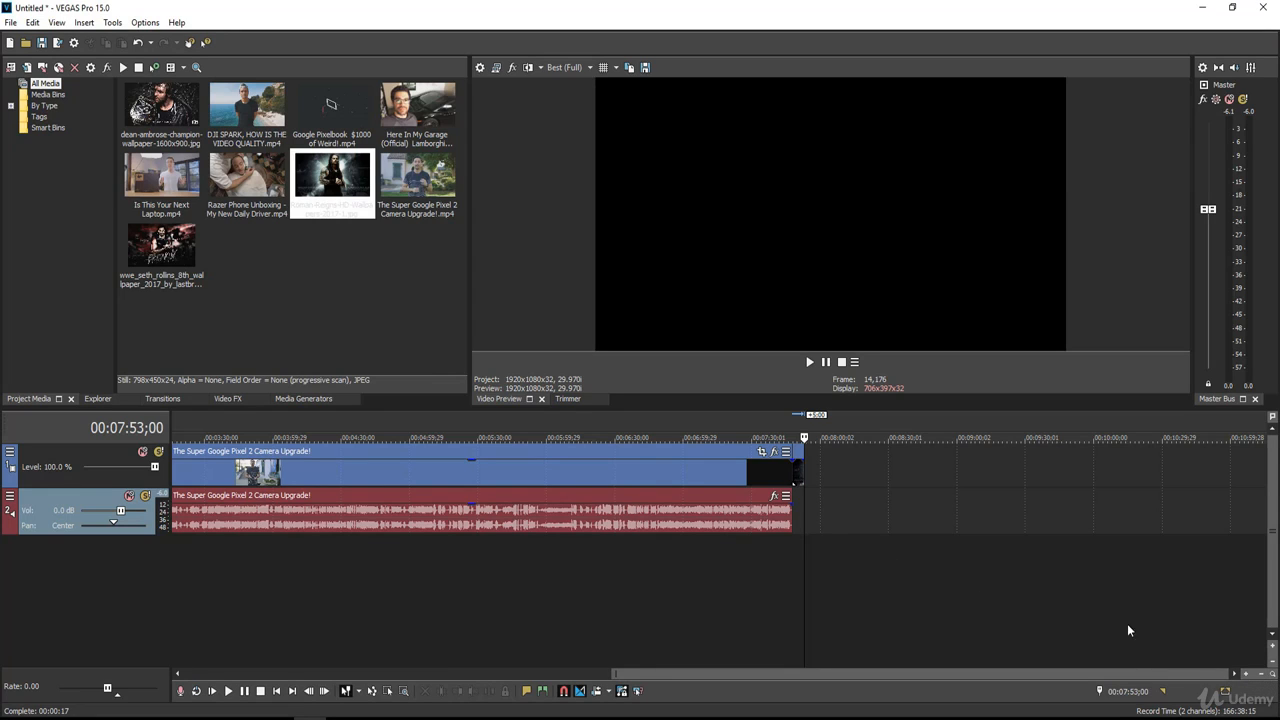
Magnify the timeline around the Roman Reigns image and scrub within it from about 00:07:51;15 back to 00:07:50;10
left_click(1246, 676)
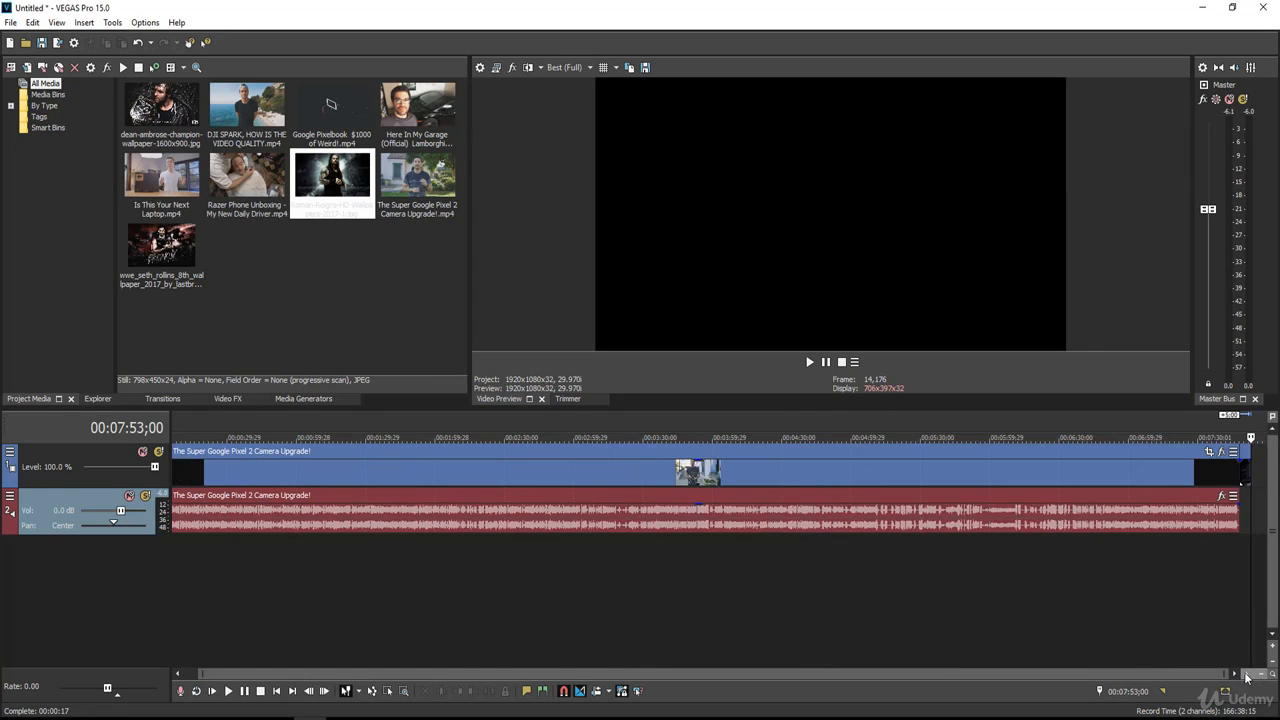
left_click(1247, 677)
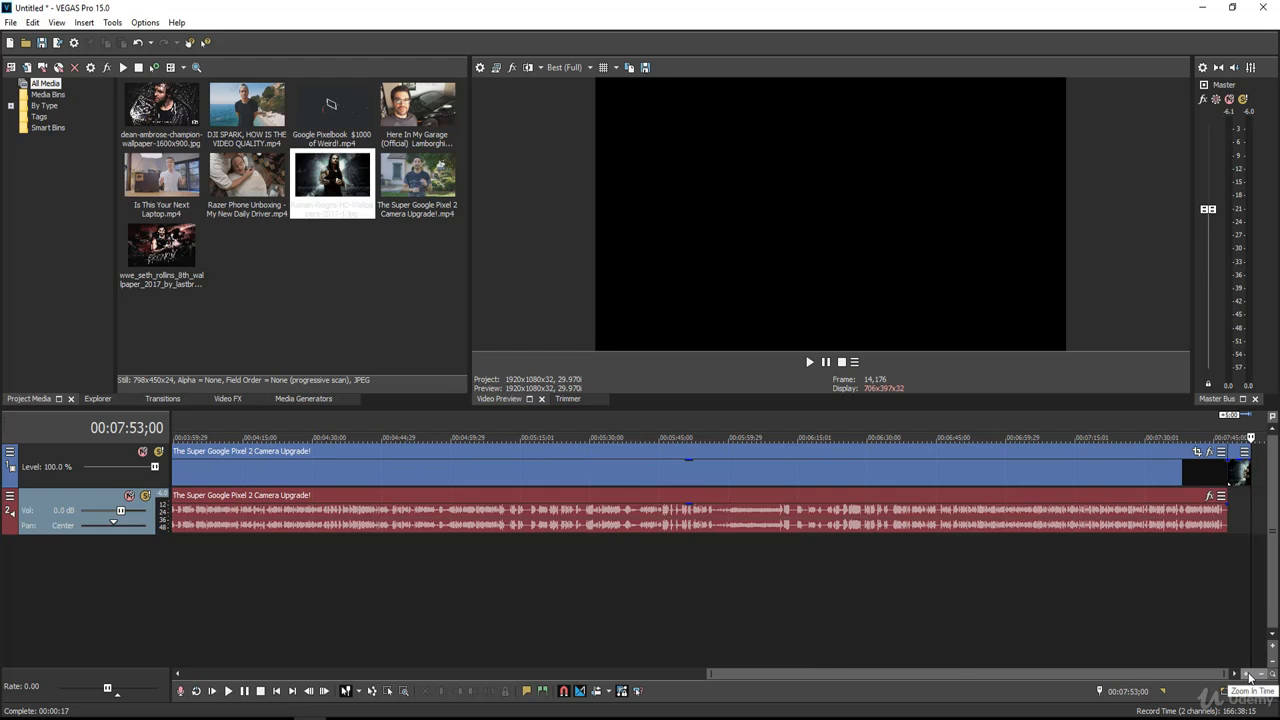
left_click(1248, 676)
left_click(1248, 677)
left_click_drag(1086, 676, 1196, 676)
left_click(779, 515)
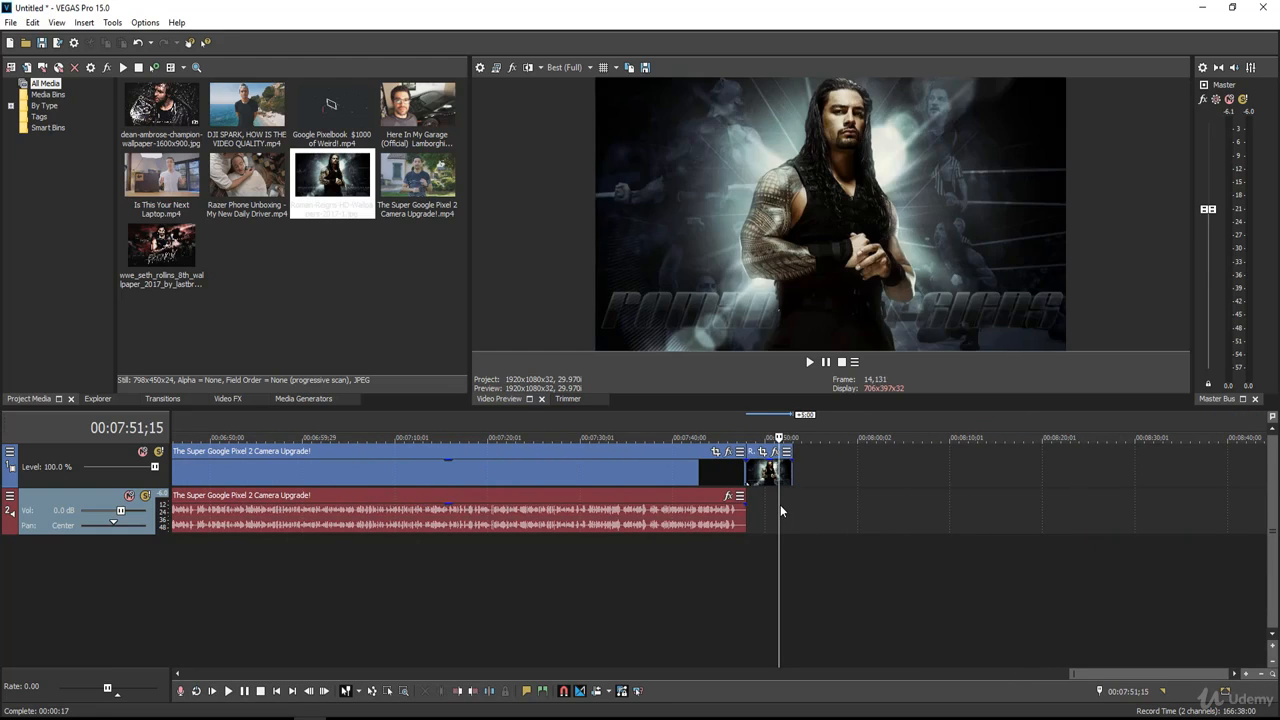
left_click_drag(779, 505, 768, 505)
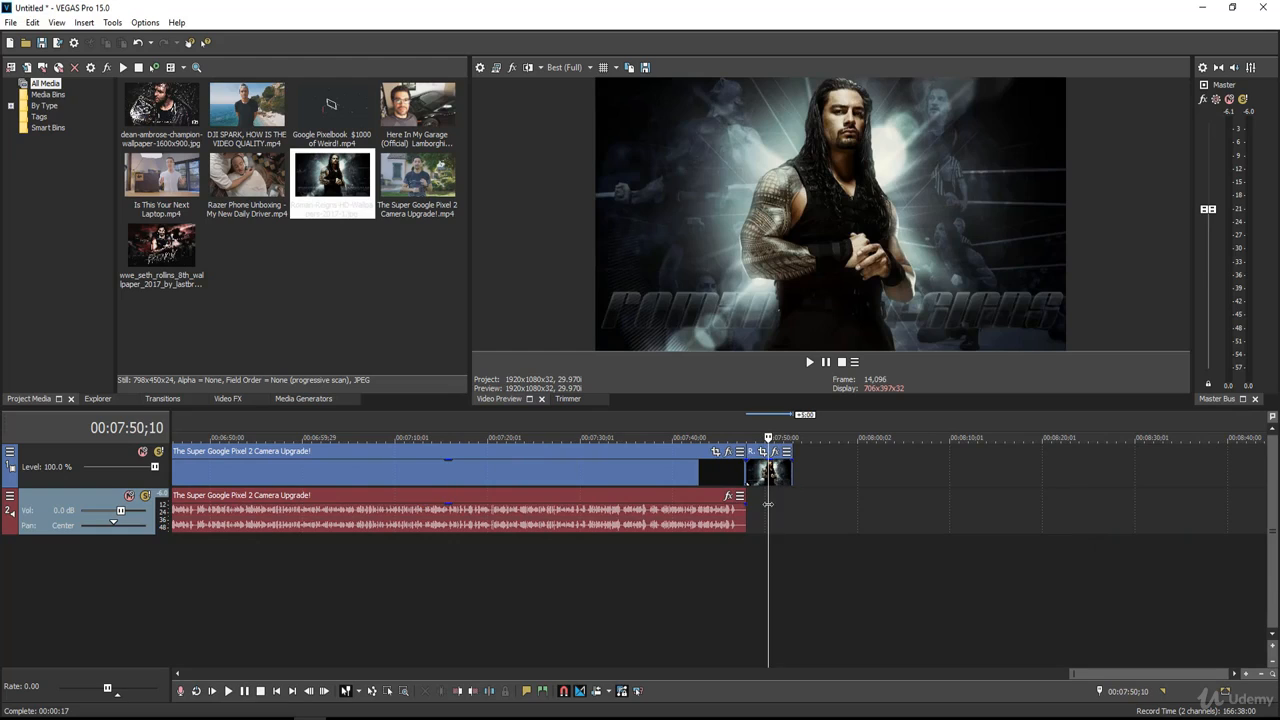
Show more of the timeline and play the Pixel 2 clip from about 00:05:45;05, pausing at about 00:05:49;19 before resuming and stopping playback
left_click(1263, 679)
left_click(1263, 679)
left_click(1263, 679)
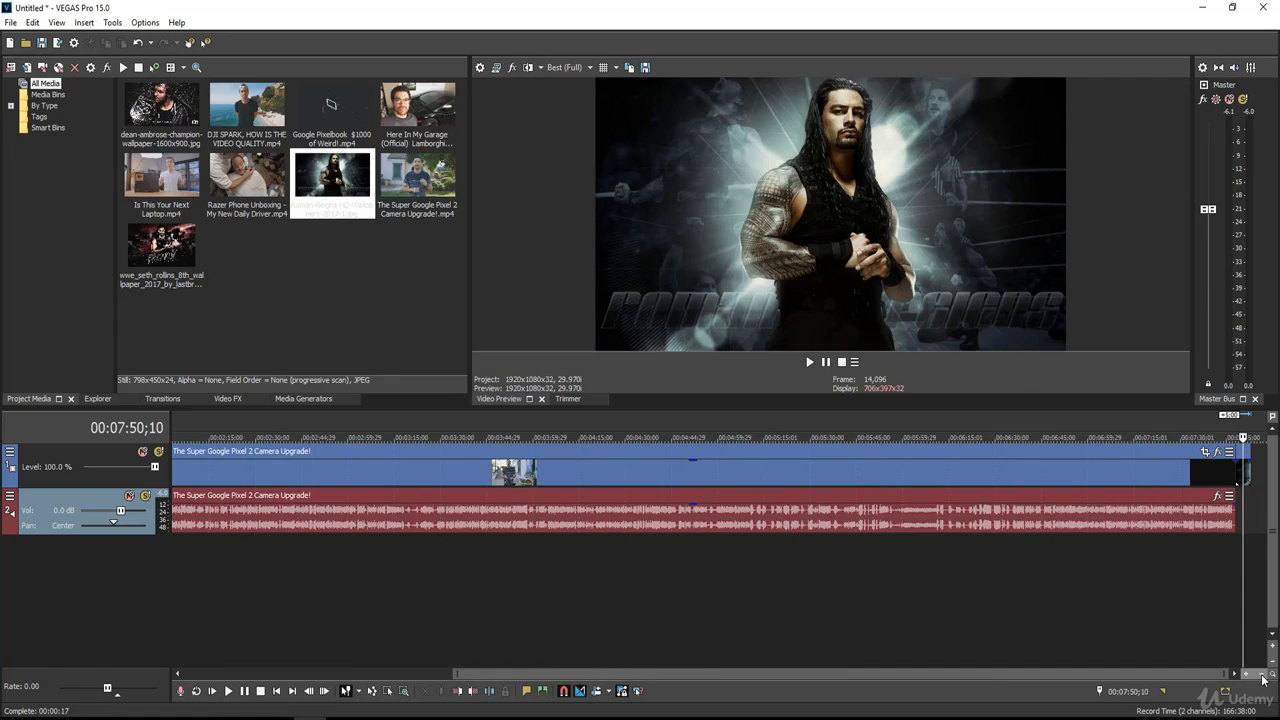
left_click_drag(734, 669, 1043, 675)
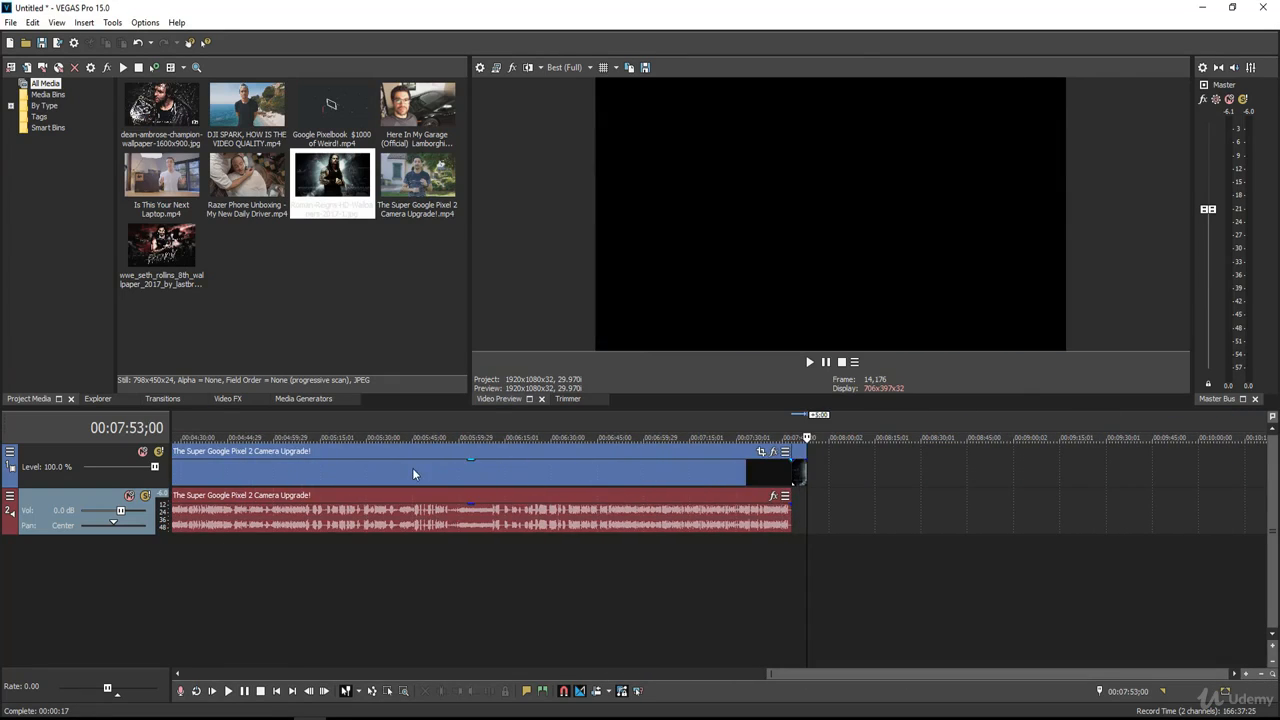
left_click(413, 474)
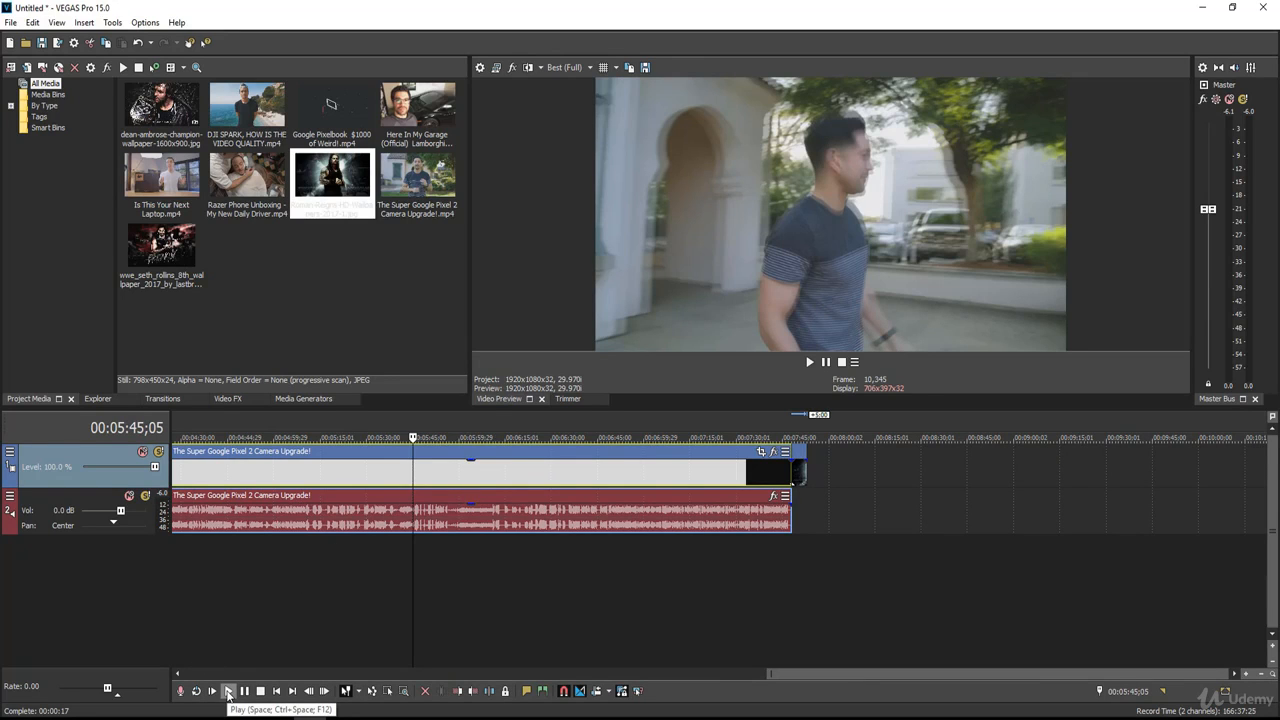
left_click(228, 692)
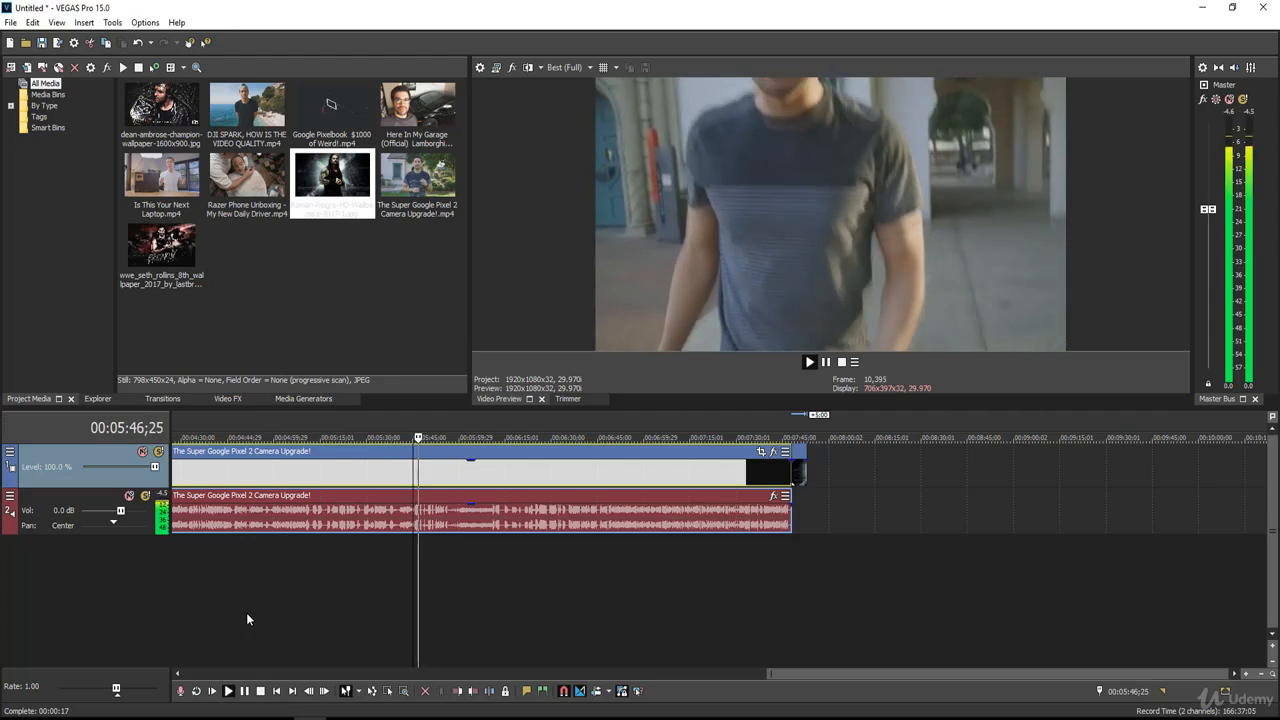
left_click(246, 692)
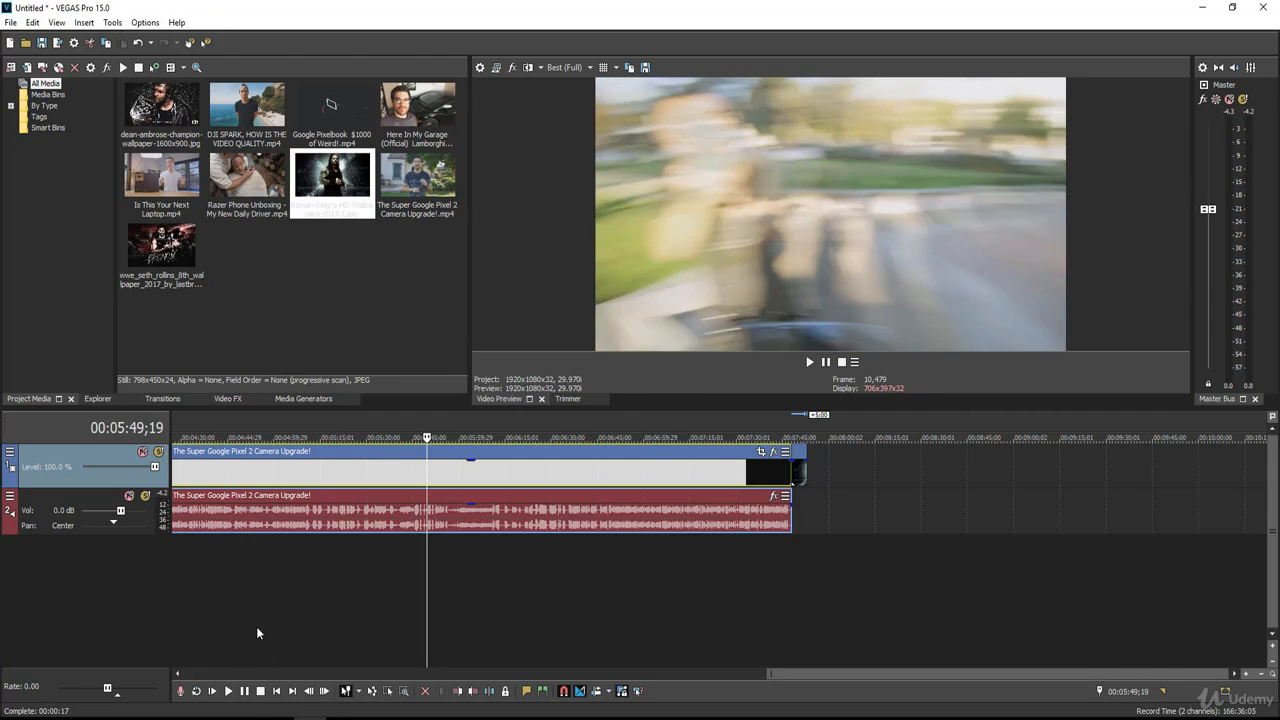
left_click(229, 692)
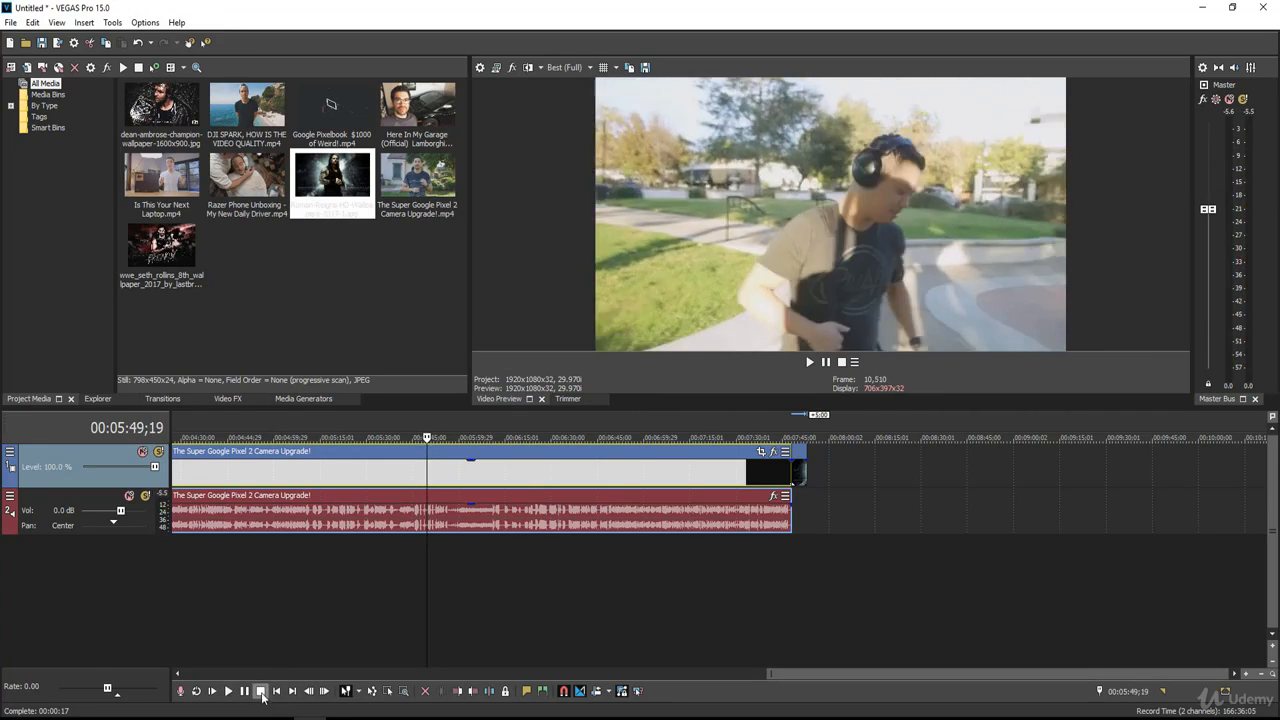
left_click(261, 692)
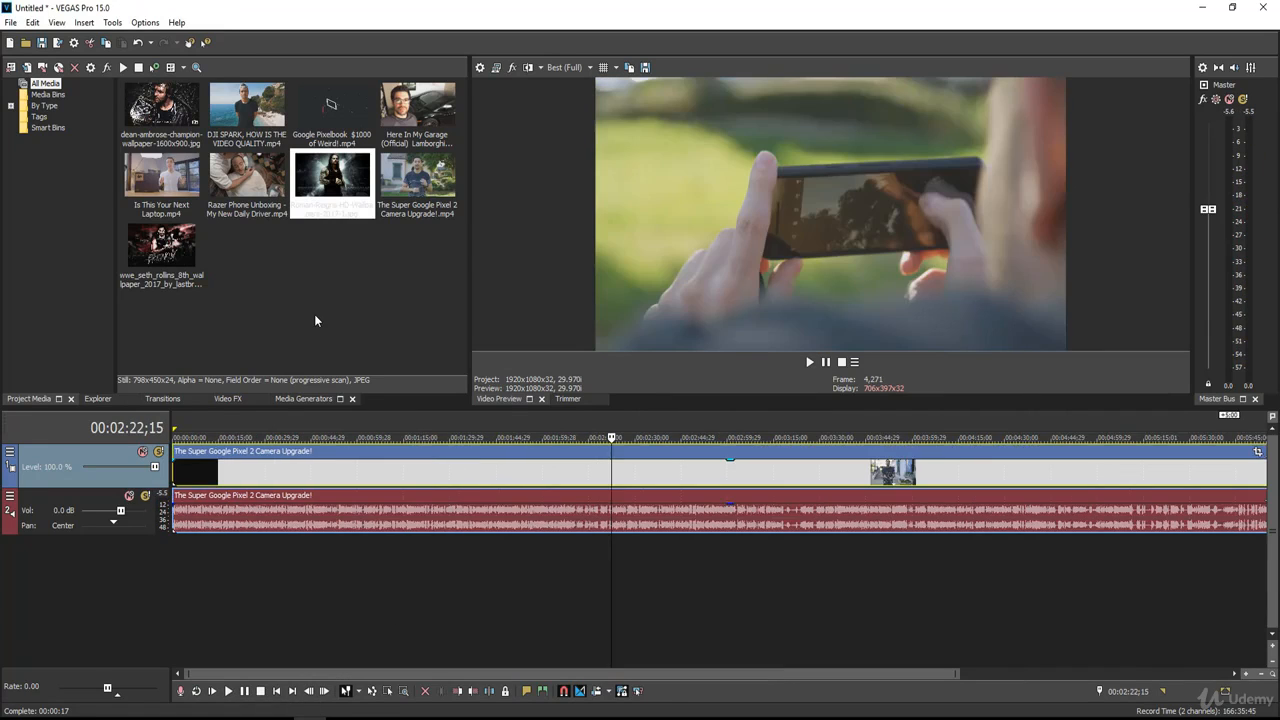